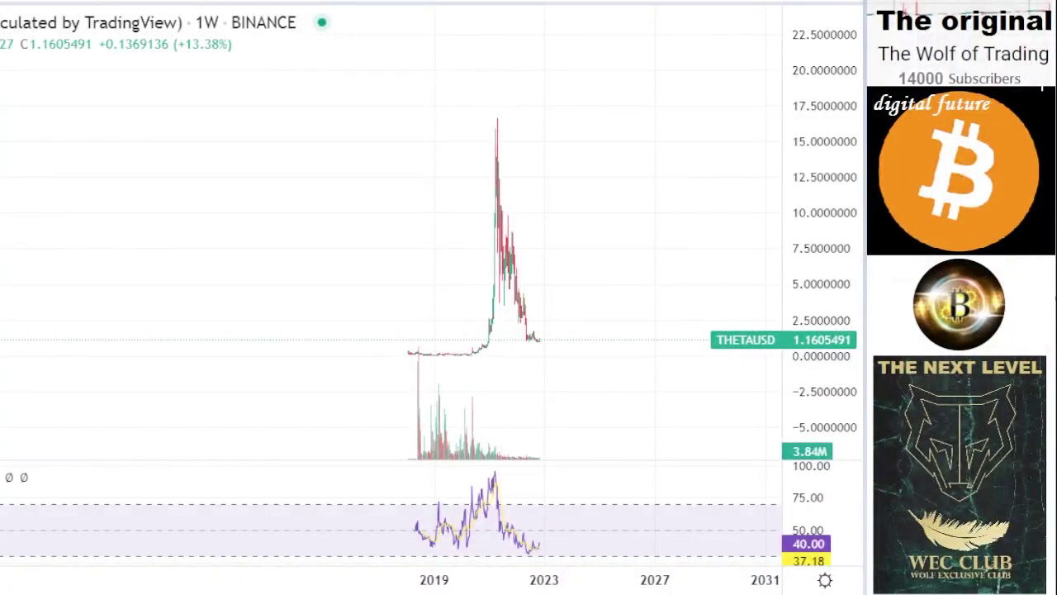
# Examine the weekly THETAUSD price history from 2018 onward, focusing on the 2021 peak and the latest 2022 candles
pyautogui.scroll(3, 379, 203)
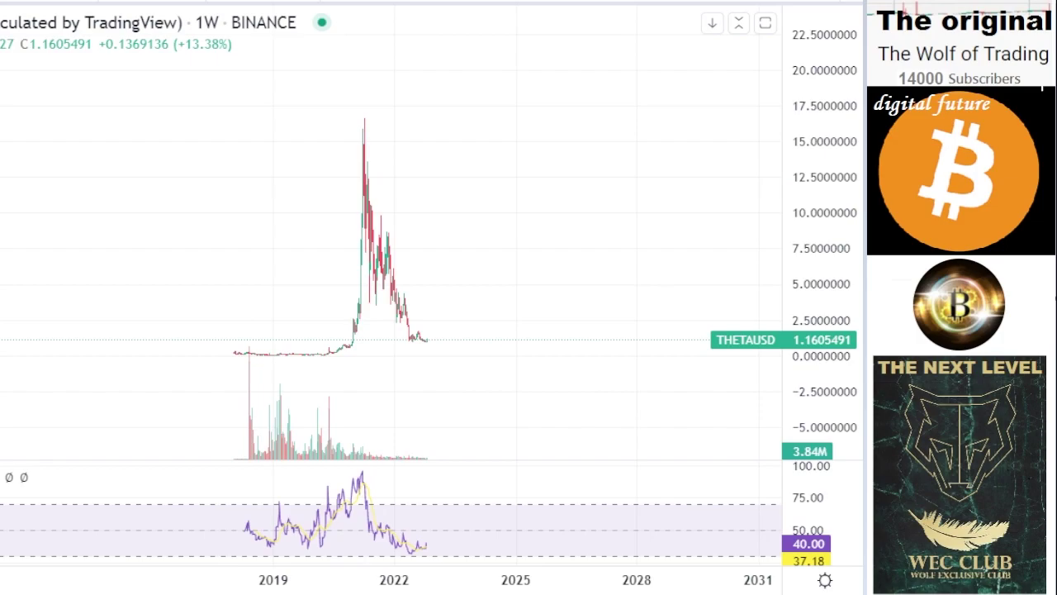
pyautogui.moveTo(402, 196); pyautogui.dragTo(736, 218)
pyautogui.scroll(6, 640, 246)
pyautogui.moveTo(639, 245); pyautogui.dragTo(644, 256)
pyautogui.scroll(3, 590, 234)
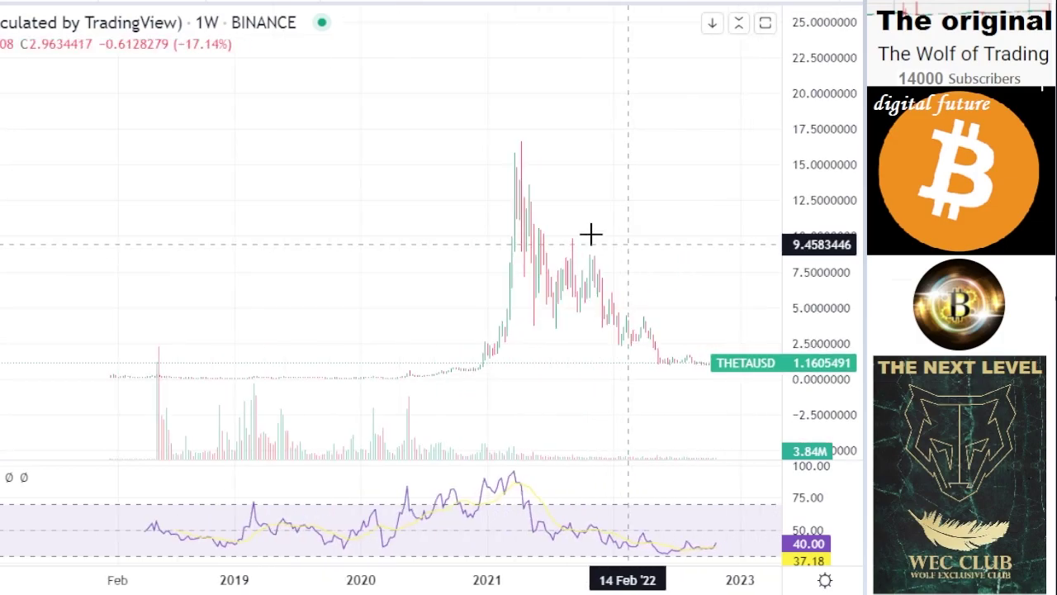
pyautogui.moveTo(580, 231); pyautogui.dragTo(484, 182)
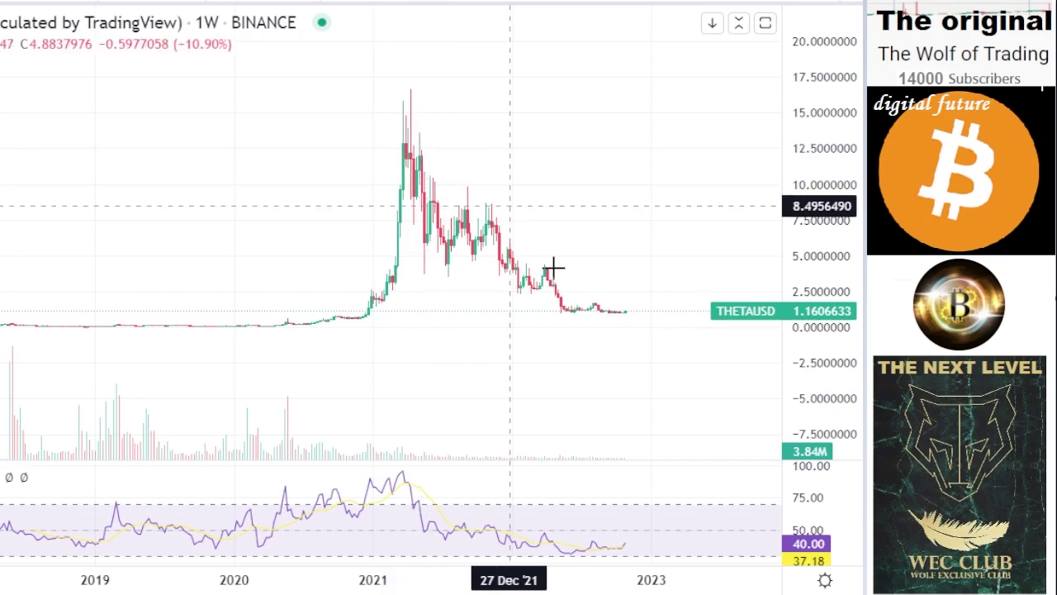
pyautogui.moveTo(651, 327); pyautogui.dragTo(656, 291)
pyautogui.moveTo(826, 332); pyautogui.dragTo(736, 183)
pyautogui.moveTo(653, 245); pyautogui.dragTo(658, 285)
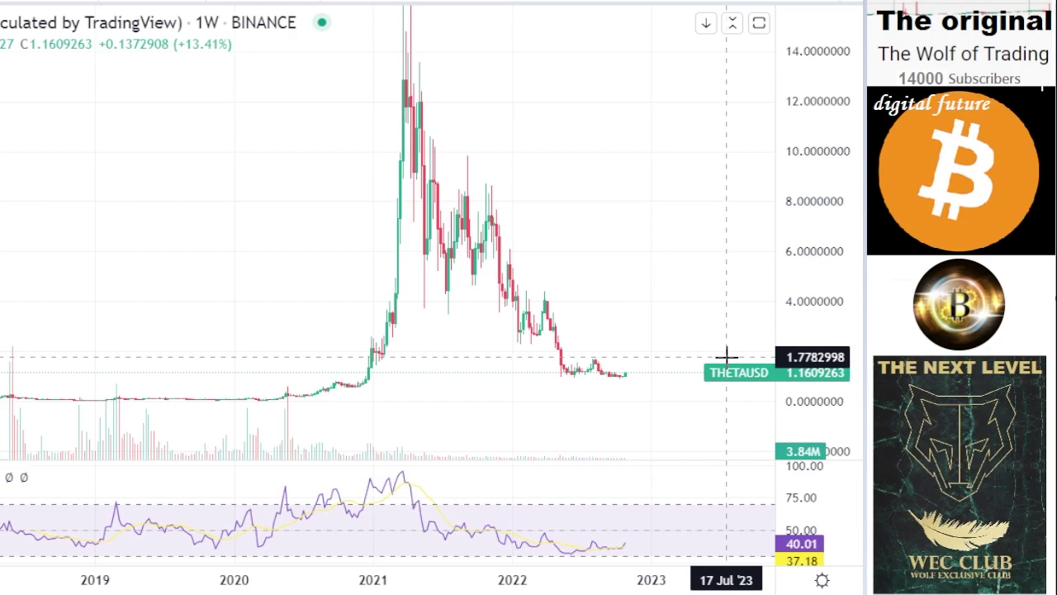
pyautogui.moveTo(664, 342); pyautogui.dragTo(677, 240)
pyautogui.moveTo(811, 261); pyautogui.dragTo(800, 165)
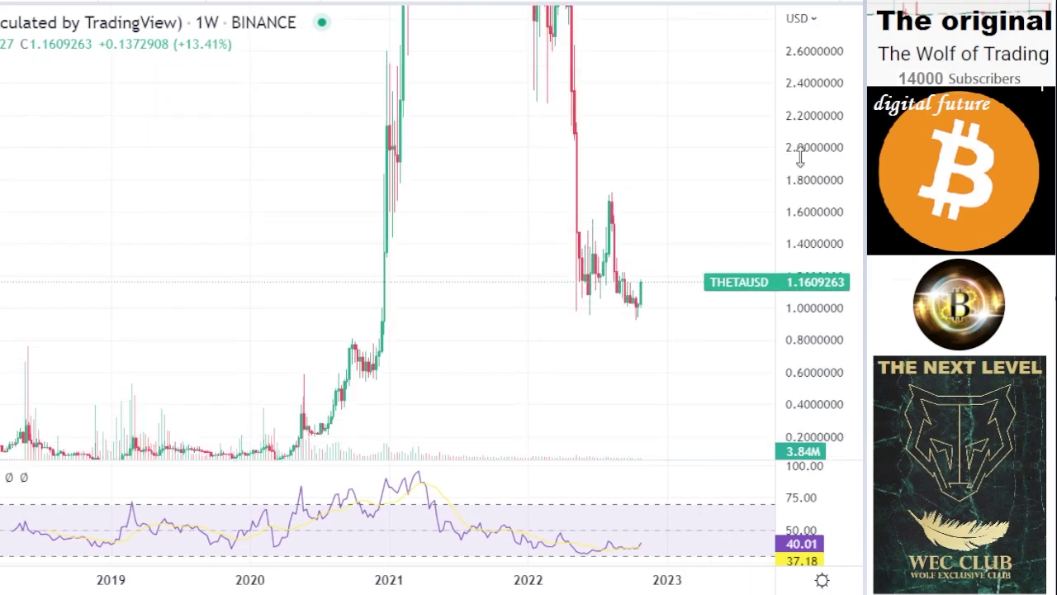
# Draw a near-horizontal trend line at about 1.21 from November 2020 to July 2023
pyautogui.moveTo(467, 311); pyautogui.dragTo(440, 279)
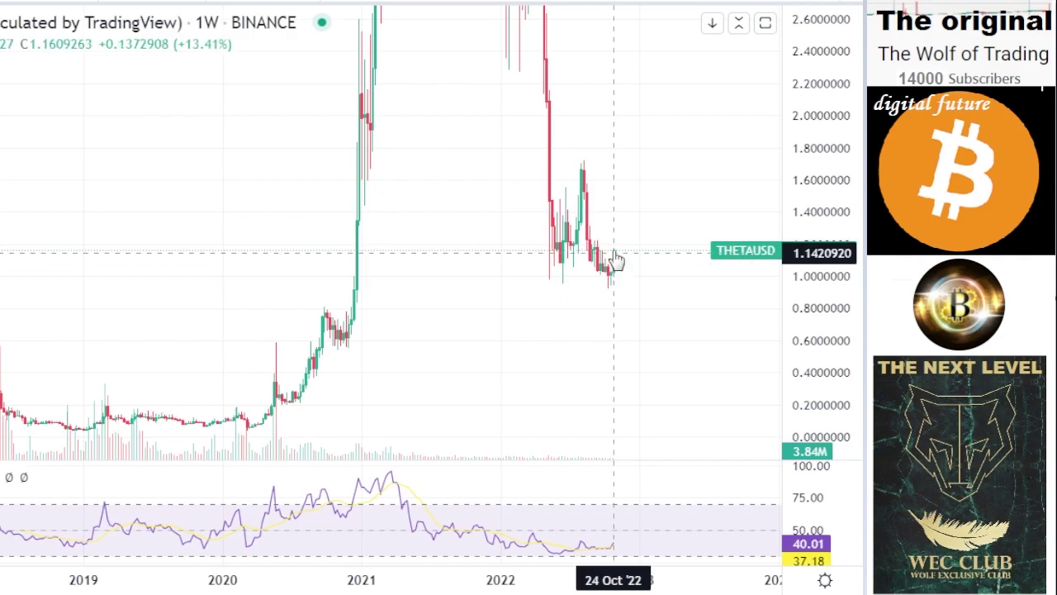
pyautogui.scroll(3, 601, 310)
pyautogui.scroll(1, 601, 311)
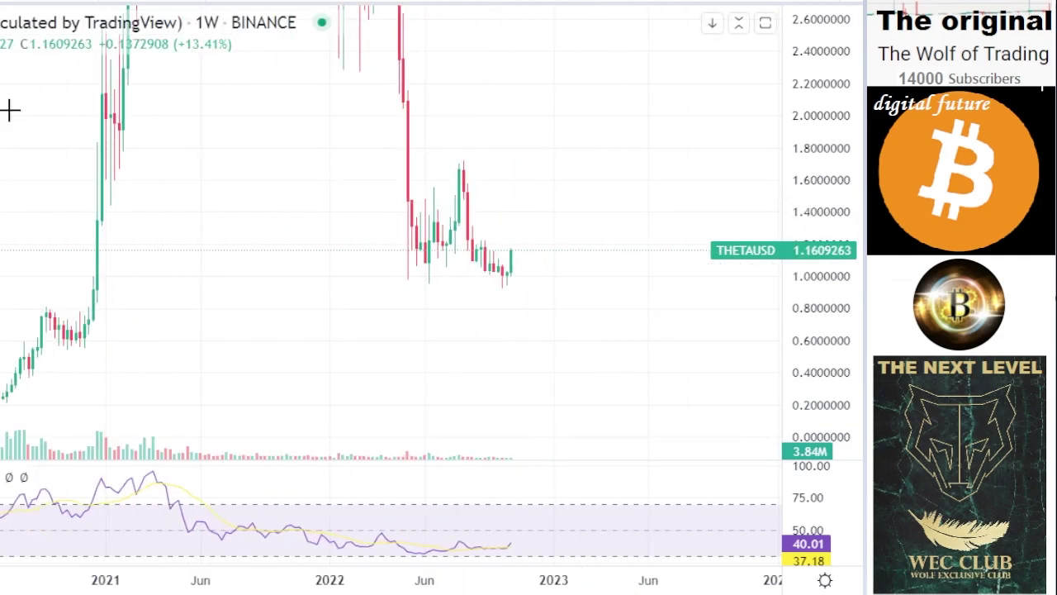
pyautogui.click(76, 241)
pyautogui.click(683, 242)
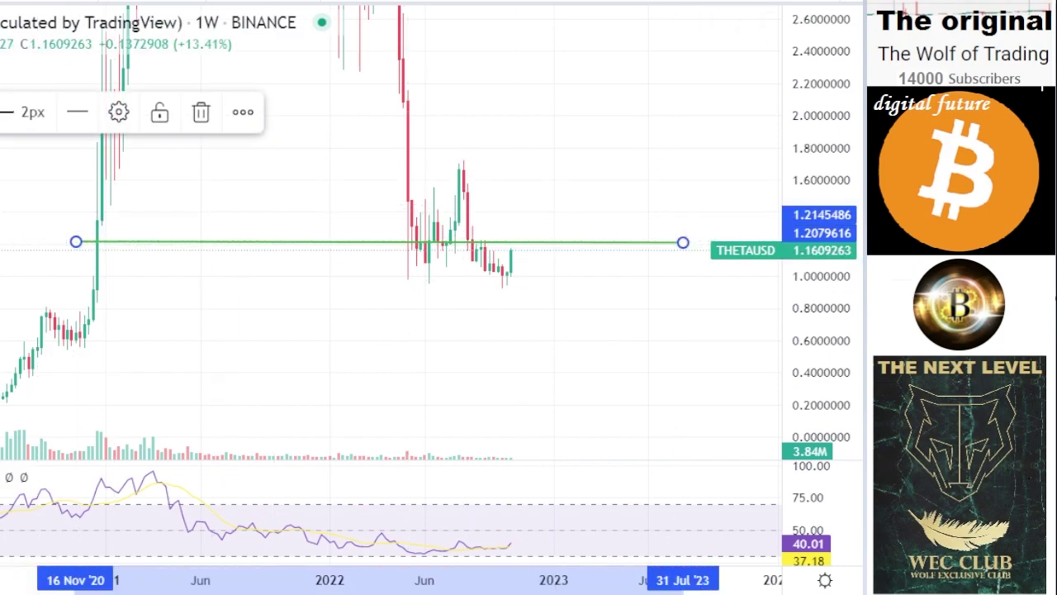
# Sketch a falling freehand path from the latest candle at about 1.1 down to about 0.25 near the start of 2023
pyautogui.moveTo(513, 247); pyautogui.dragTo(554, 393)
pyautogui.scroll(-5, 465, 411)
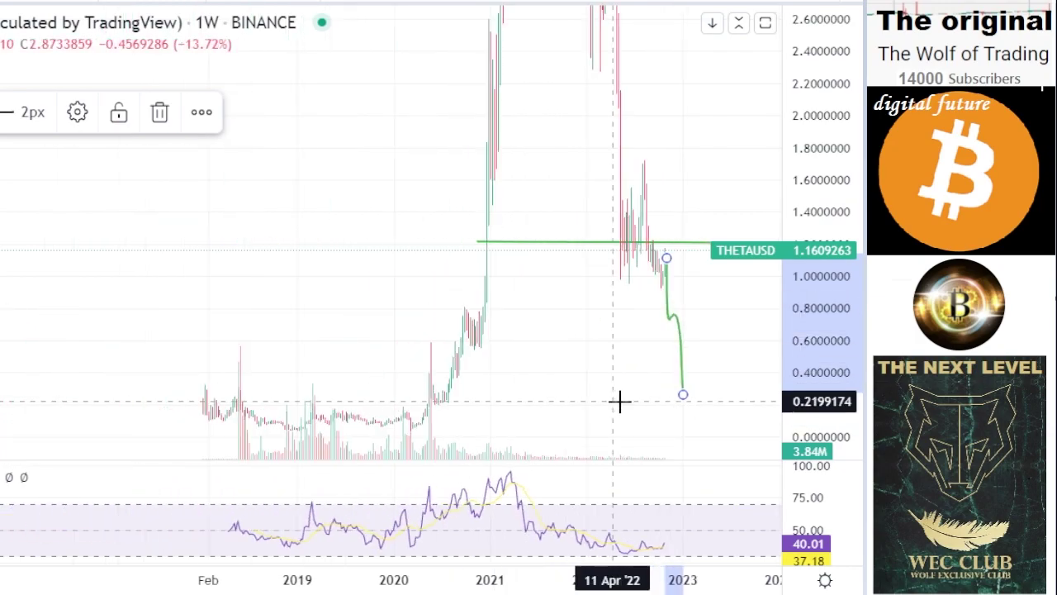
pyautogui.scroll(-2, 620, 402)
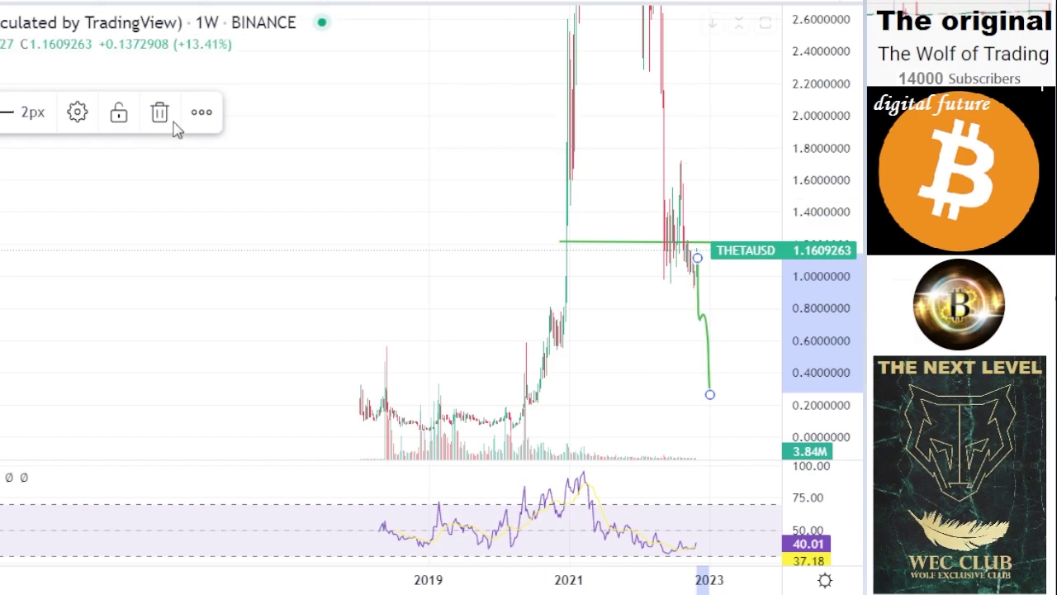
# Examine the sketched drop against the 2021 peak over a wider price range and the coming years
pyautogui.moveTo(413, 187); pyautogui.dragTo(255, 239)
pyautogui.moveTo(858, 202); pyautogui.dragTo(856, 373)
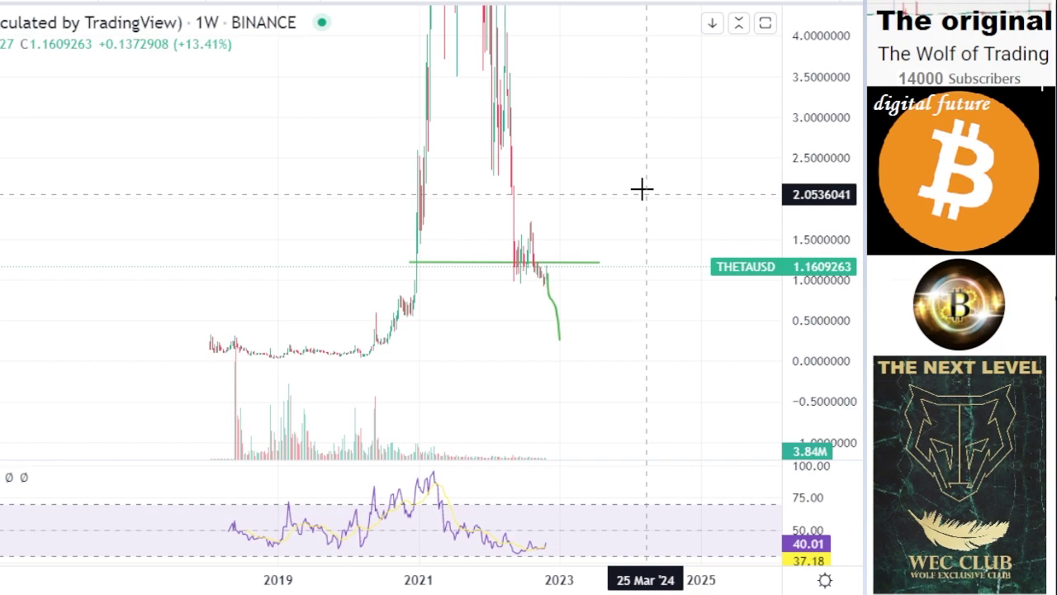
pyautogui.moveTo(538, 253); pyautogui.dragTo(534, 279)
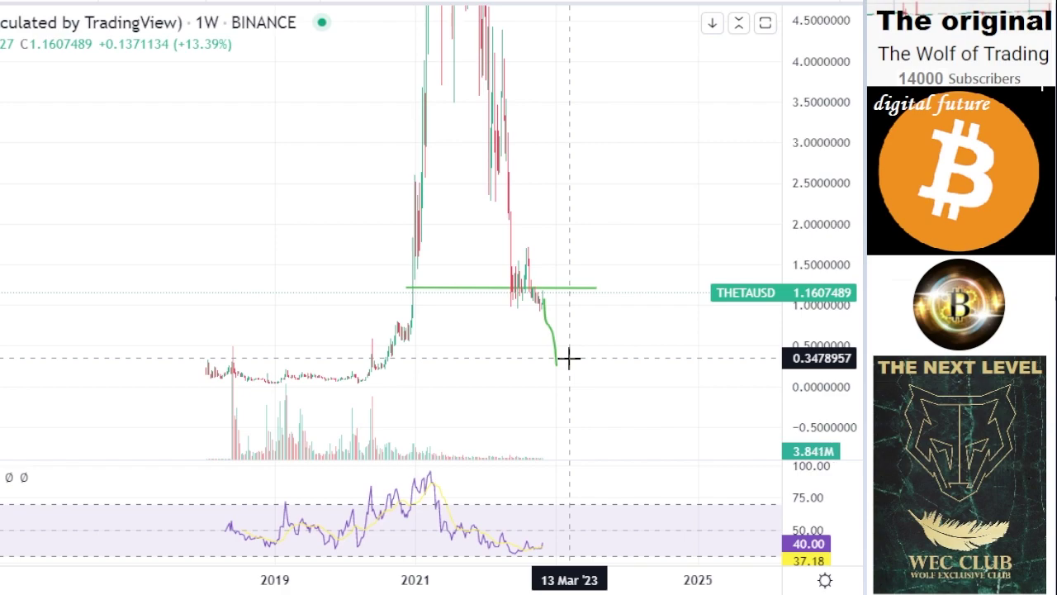
pyautogui.moveTo(802, 144); pyautogui.dragTo(768, 391)
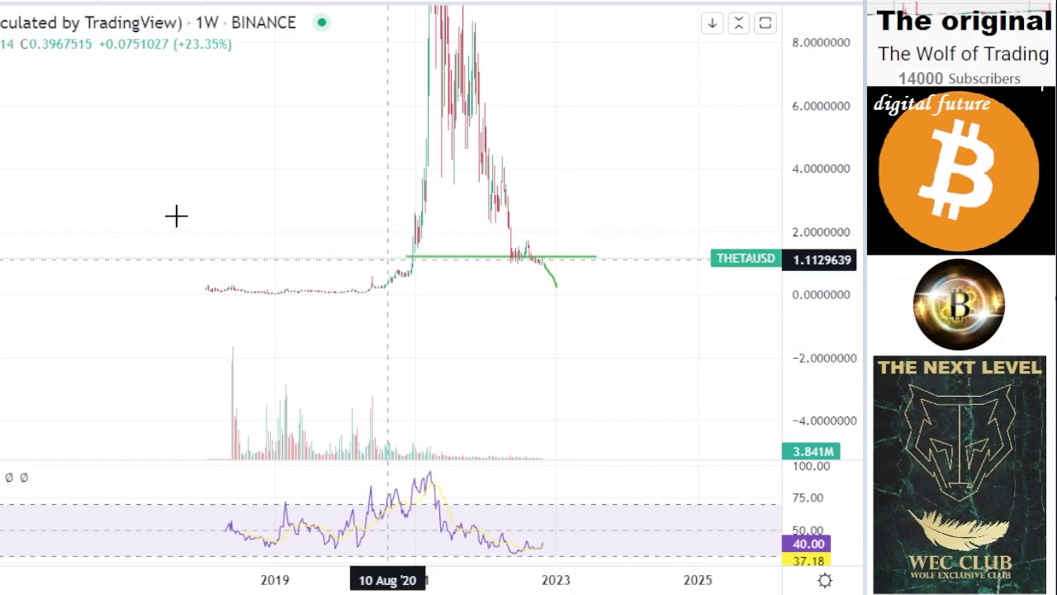
pyautogui.moveTo(567, 245); pyautogui.dragTo(496, 448)
pyautogui.moveTo(803, 135); pyautogui.dragTo(785, 362)
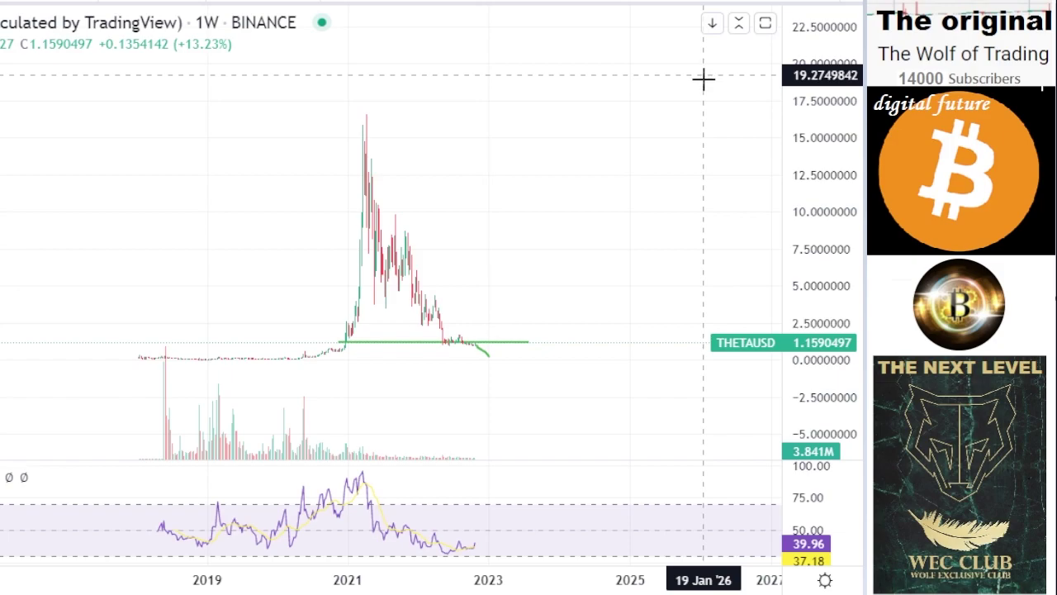
pyautogui.moveTo(844, 111); pyautogui.dragTo(847, 377)
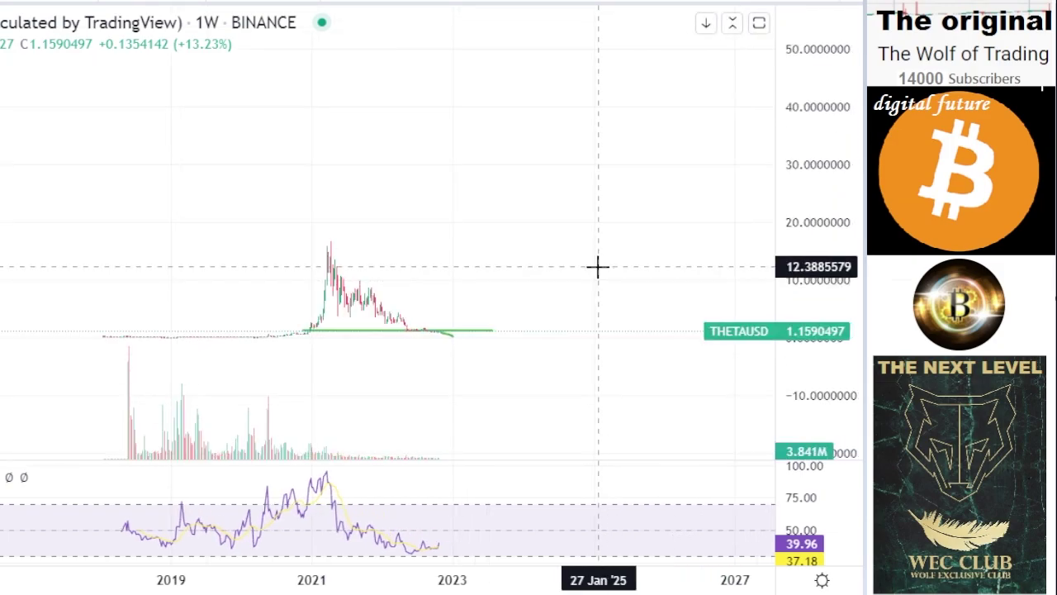
pyautogui.moveTo(597, 267); pyautogui.dragTo(536, 288)
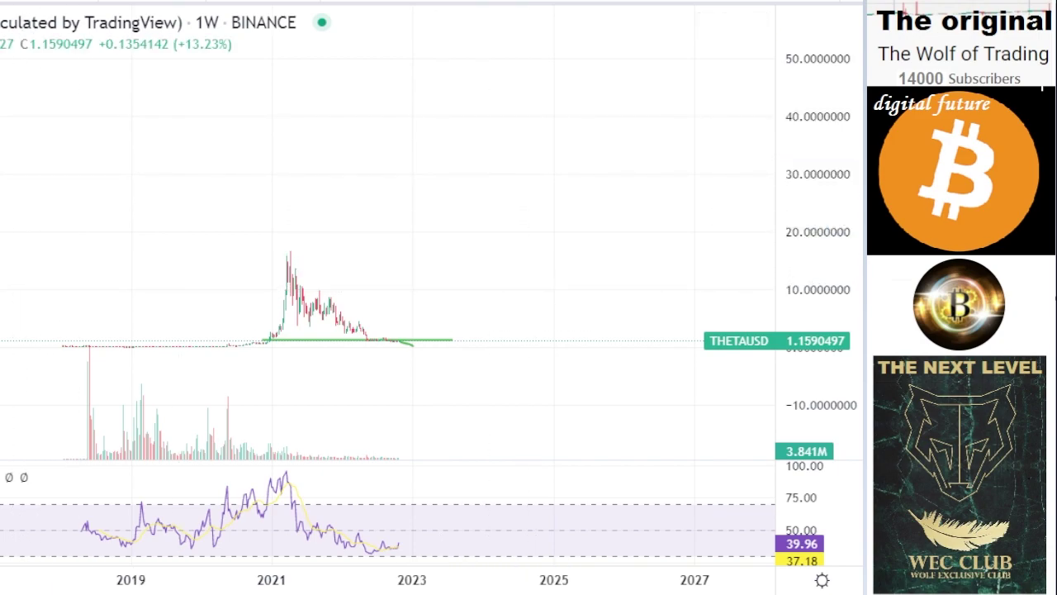
# Draw a near-horizontal trend line just below the 2021 peak at about 15.6, from June 2018 to December 2026
pyautogui.click(104, 256)
pyautogui.click(669, 241)
pyautogui.moveTo(708, 277); pyautogui.dragTo(763, 275)
pyautogui.moveTo(809, 361); pyautogui.dragTo(765, 68)
pyautogui.moveTo(565, 340); pyautogui.dragTo(311, 272)
pyautogui.moveTo(571, 116); pyautogui.dragTo(606, 152)
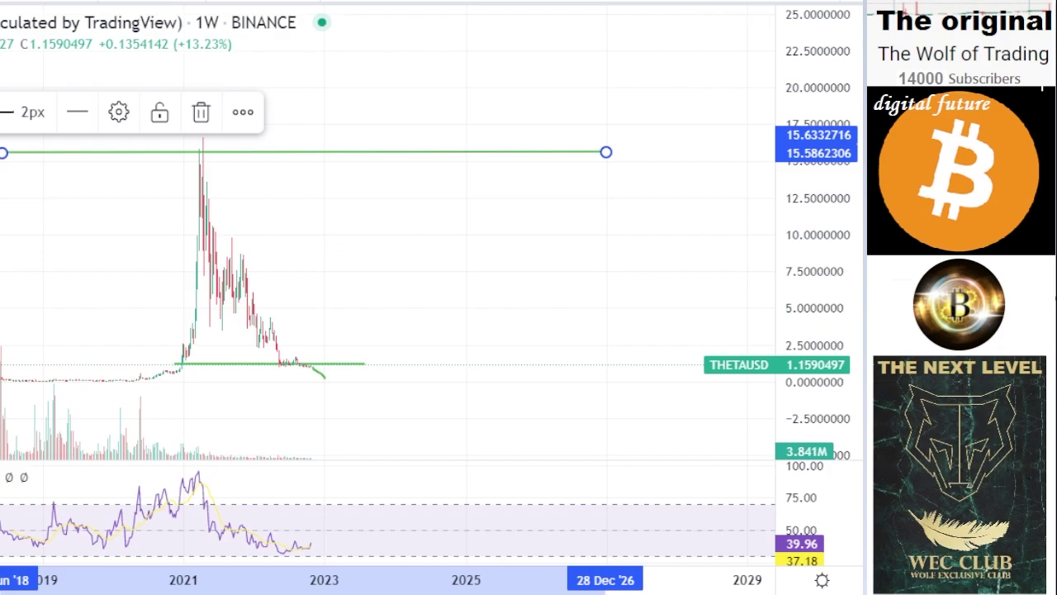
# Draw two slightly rising trend lines from June 2018, one at about 7.7 to 8.2 and one at about 4.0 to 4.4
pyautogui.click(2, 247)
pyautogui.moveTo(4, 269); pyautogui.dragTo(690, 261)
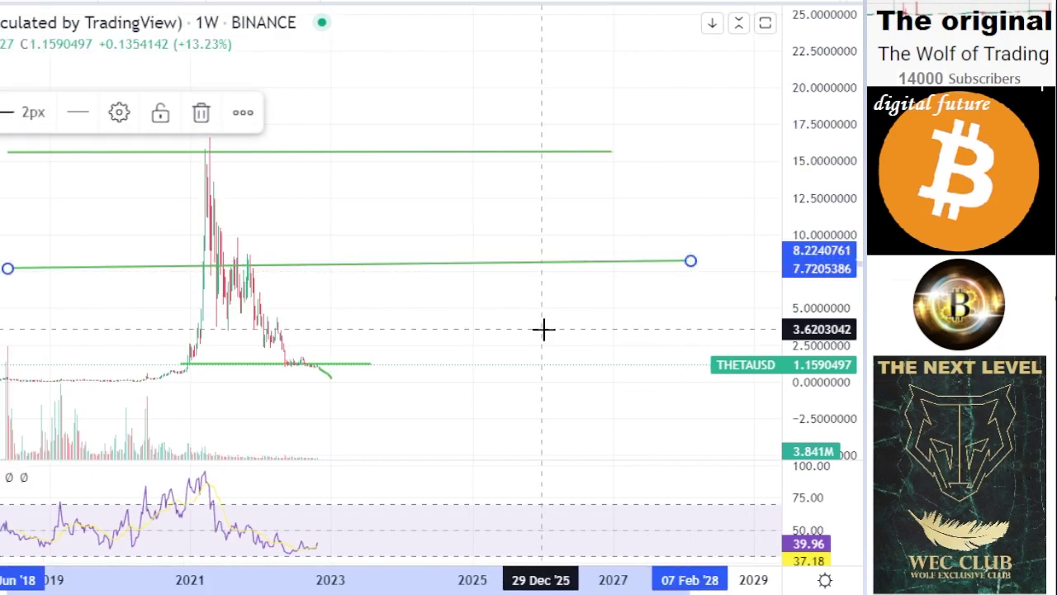
pyautogui.moveTo(543, 330); pyautogui.dragTo(632, 298)
pyautogui.moveTo(823, 372); pyautogui.dragTo(823, 244)
pyautogui.moveTo(607, 368); pyautogui.dragTo(478, 295)
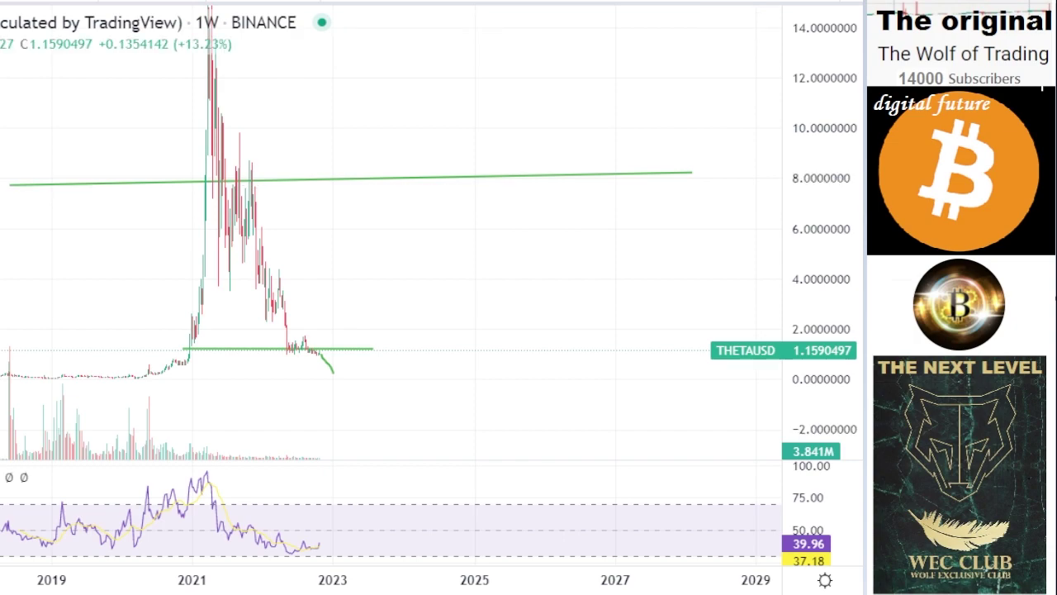
pyautogui.click(11, 278)
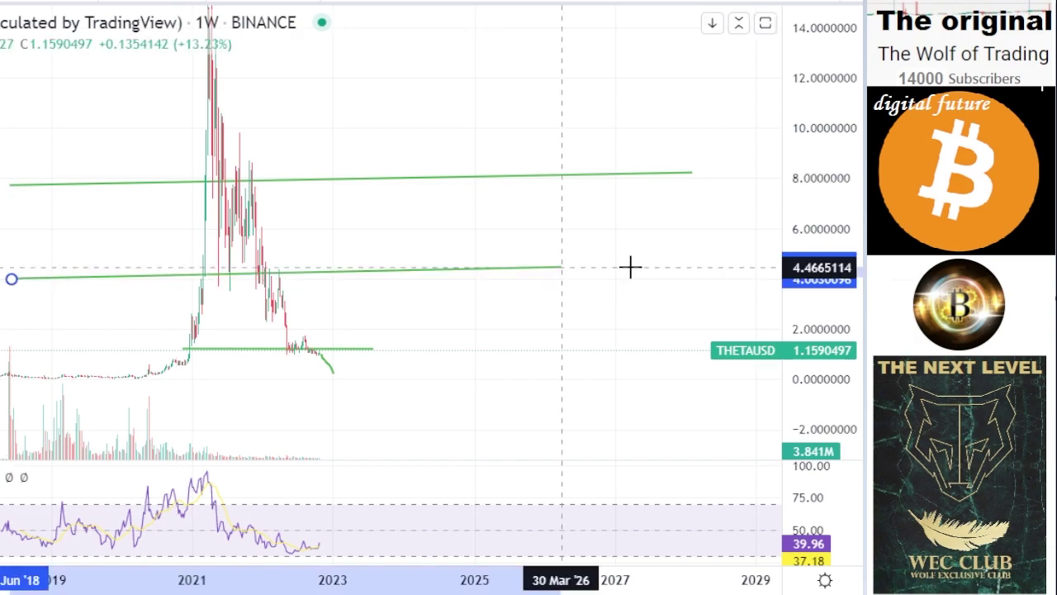
pyautogui.click(671, 269)
# Sketch a freehand projection from about 0.3 in early 2023 up to 4.2, back to 2.6, and in waves up to about 7 in late 2026
pyautogui.click(337, 370)
pyautogui.moveTo(361, 337)
pyautogui.mouseDown()
pyautogui.moveTo(411, 281)
pyautogui.moveTo(438, 289)
pyautogui.moveTo(444, 313)
pyautogui.mouseUp()
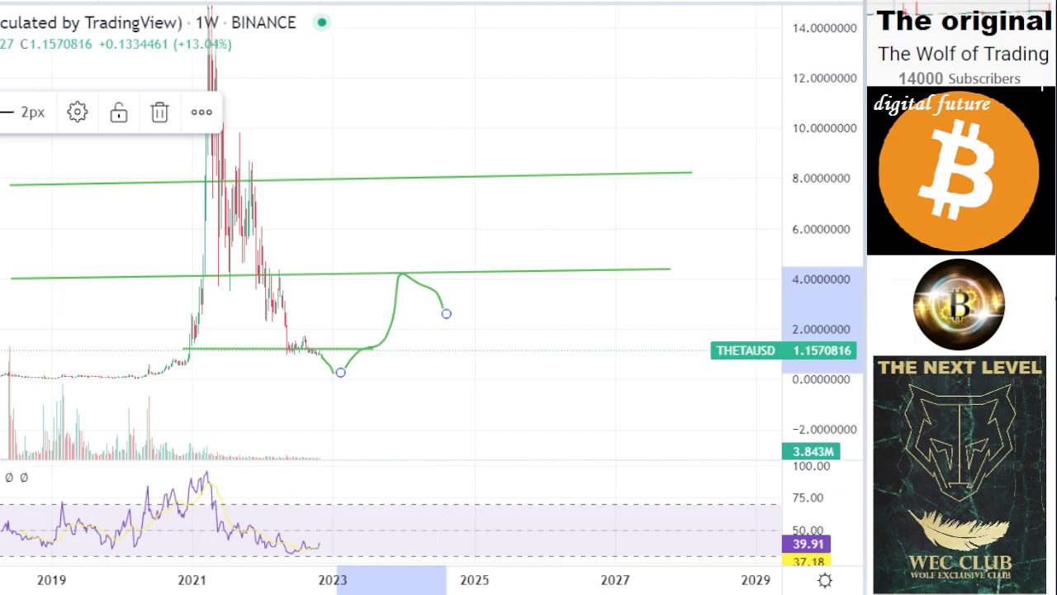
pyautogui.moveTo(464, 348); pyautogui.dragTo(566, 317)
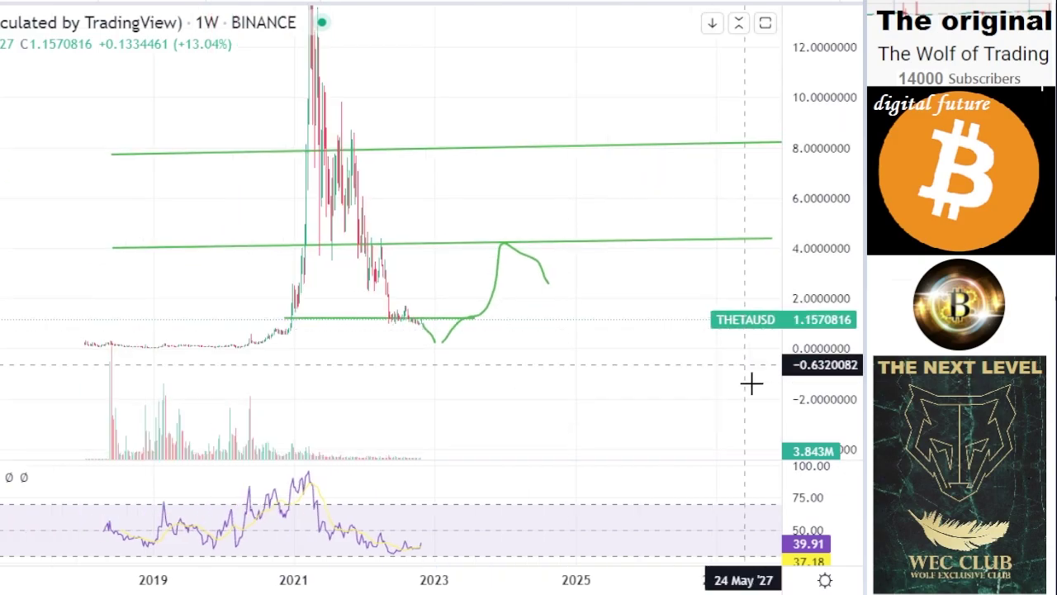
pyautogui.moveTo(807, 415); pyautogui.dragTo(801, 273)
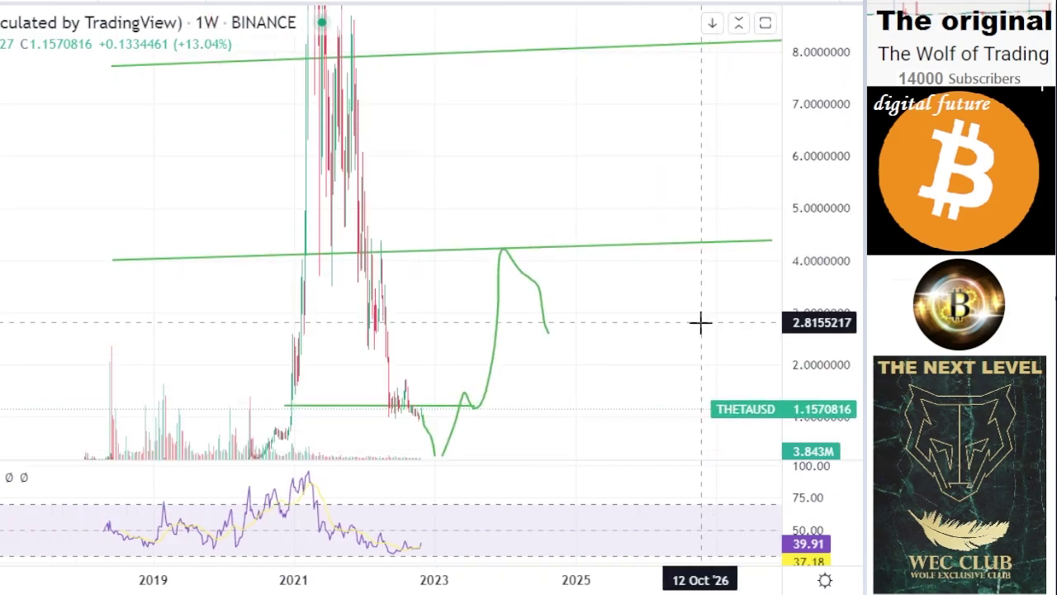
pyautogui.moveTo(700, 323); pyautogui.dragTo(697, 296)
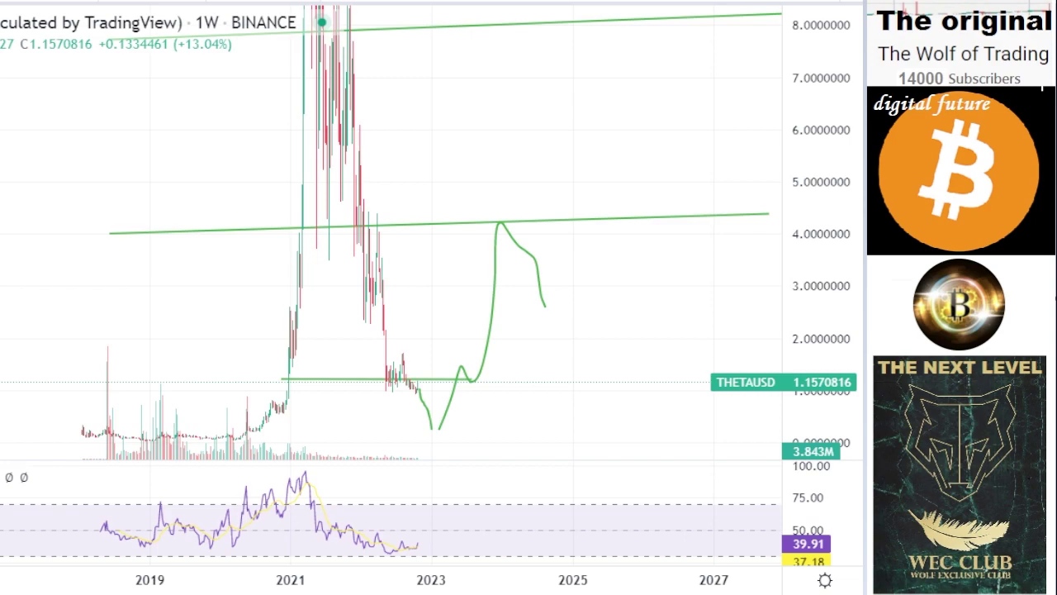
pyautogui.moveTo(552, 308)
pyautogui.mouseDown()
pyautogui.moveTo(642, 207)
pyautogui.moveTo(696, 77)
pyautogui.mouseUp()
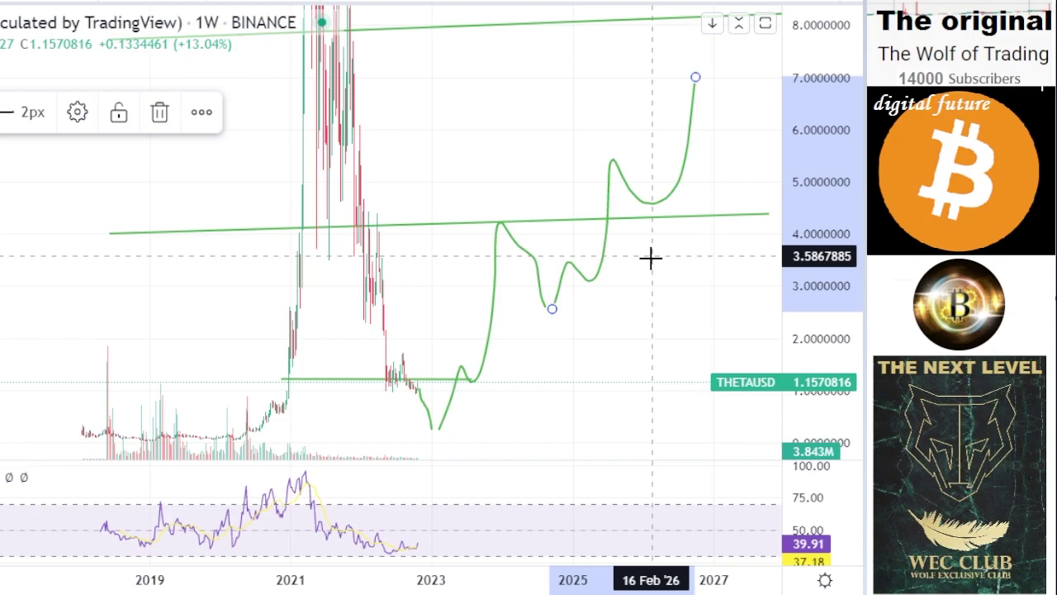
# Sketch a blue freehand wave dipping to about 0.3 in 2020, peaking near 13 in 2021, falling to about 5.7 and rising to about 14.6
pyautogui.scroll(-5, 651, 259)
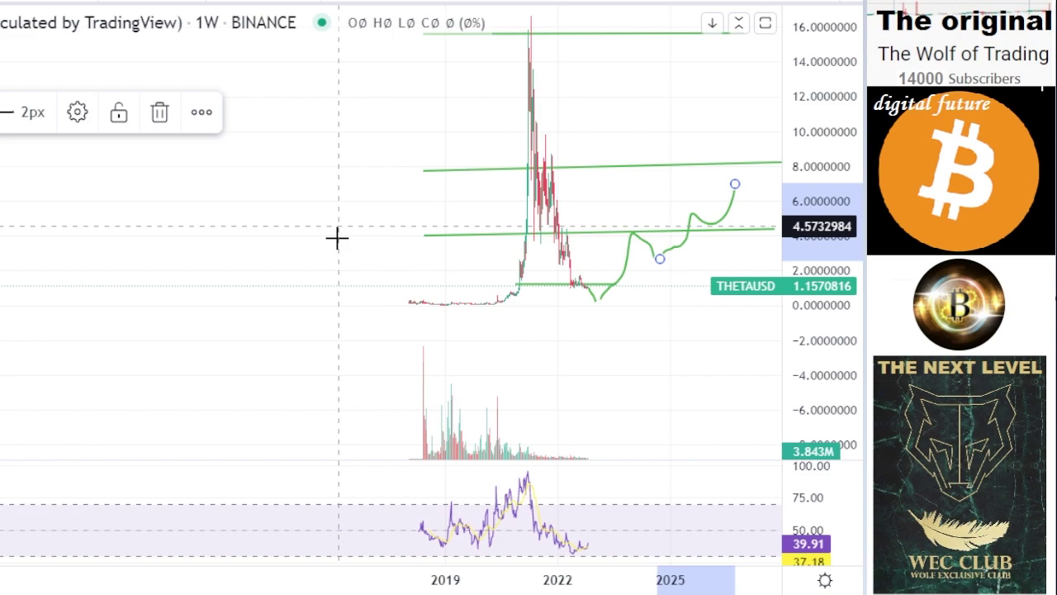
pyautogui.moveTo(337, 238); pyautogui.dragTo(135, 342)
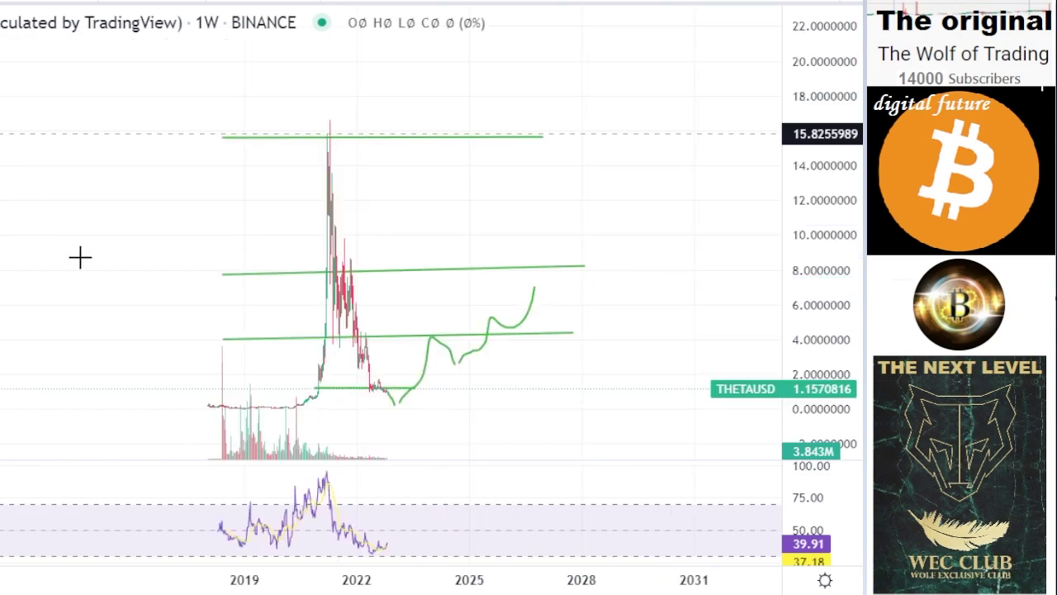
pyautogui.moveTo(102, 271); pyautogui.dragTo(504, 154)
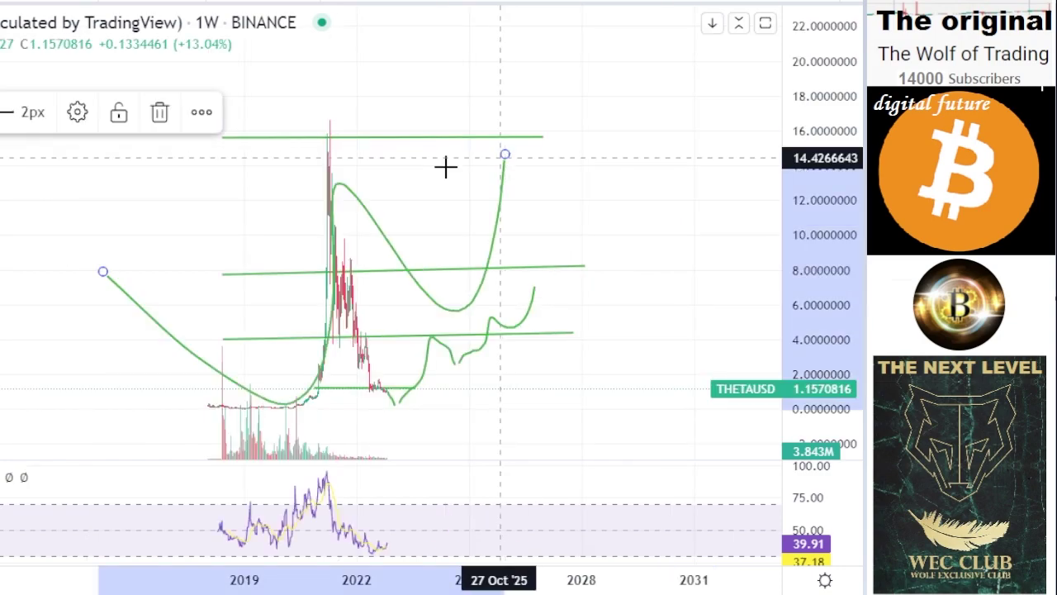
pyautogui.click(0, 112)
pyautogui.click(110, 183)
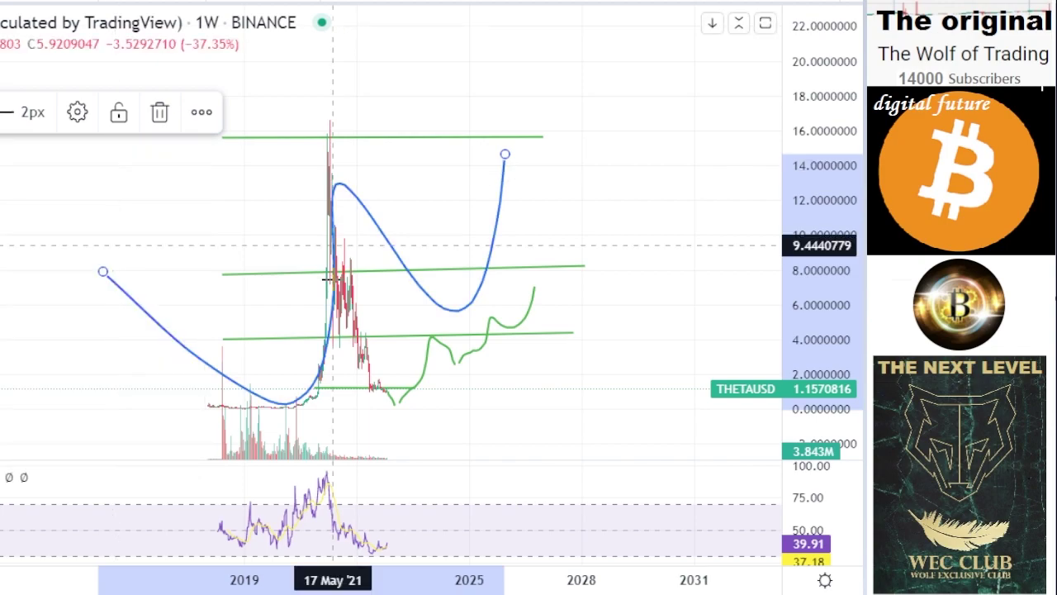
# Extend the projection with a blue freehand path from about 7 in 2026 up to 15.3, dipping to 13.5 and rising back to about 15.3
pyautogui.scroll(-2, 334, 285)
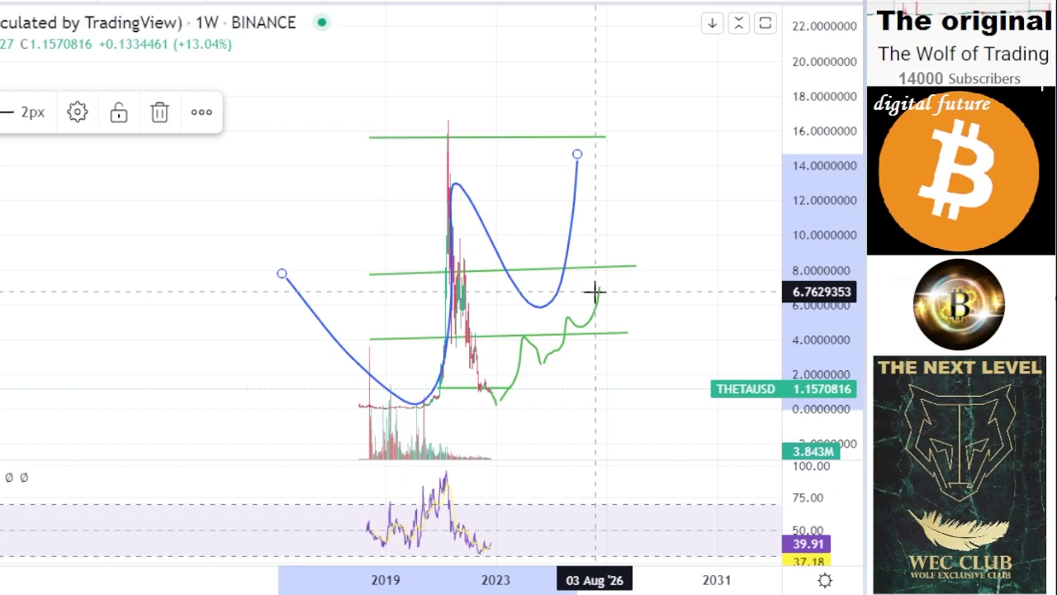
pyautogui.moveTo(595, 289); pyautogui.dragTo(594, 134)
pyautogui.moveTo(626, 167); pyautogui.dragTo(642, 142)
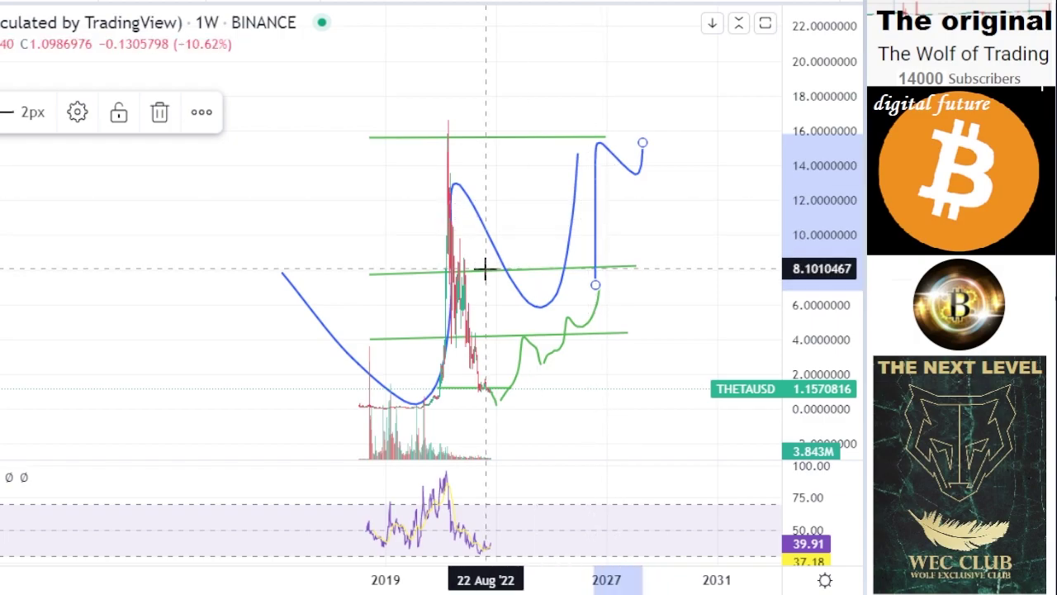
pyautogui.scroll(5, 486, 267)
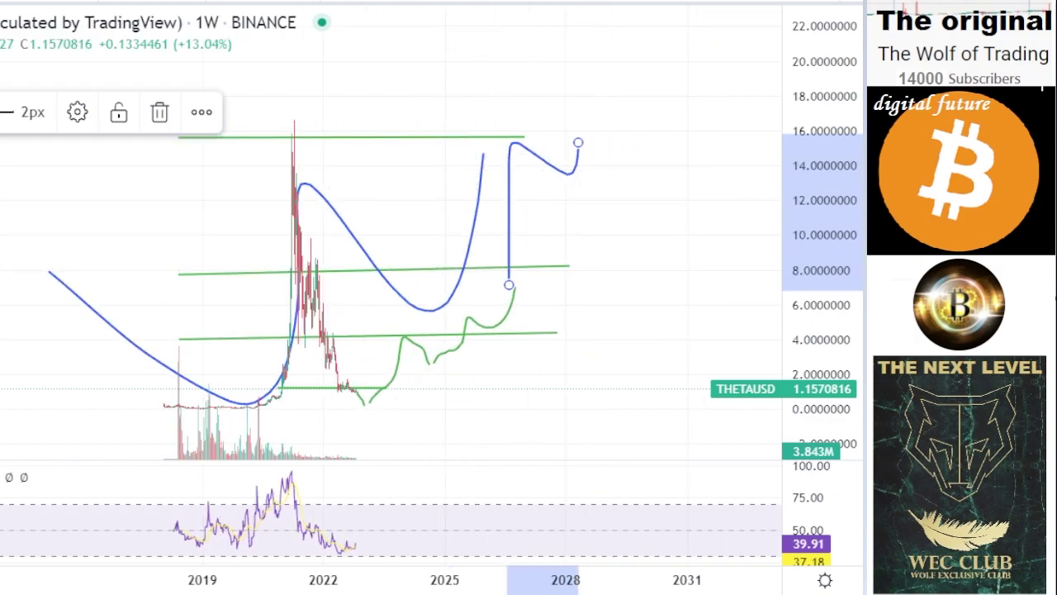
pyautogui.moveTo(404, 199); pyautogui.dragTo(393, 311)
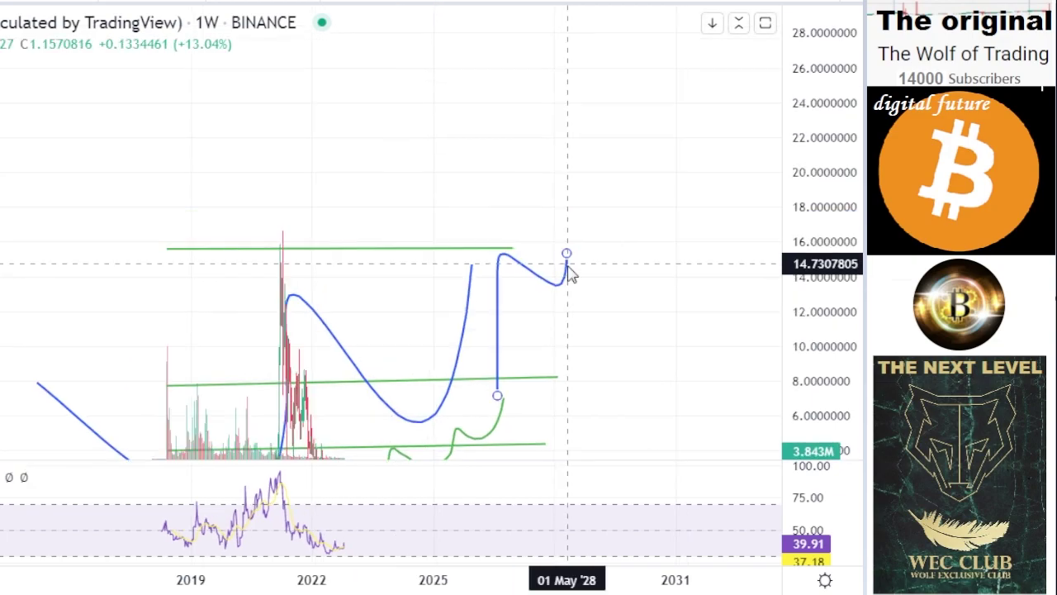
pyautogui.click(581, 263)
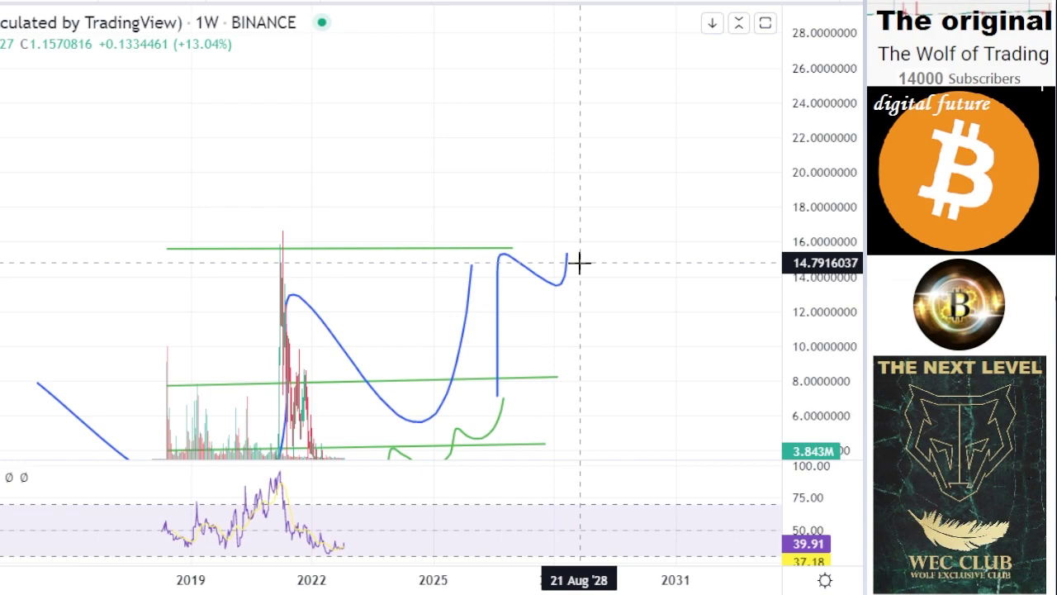
pyautogui.moveTo(798, 276); pyautogui.dragTo(798, 392)
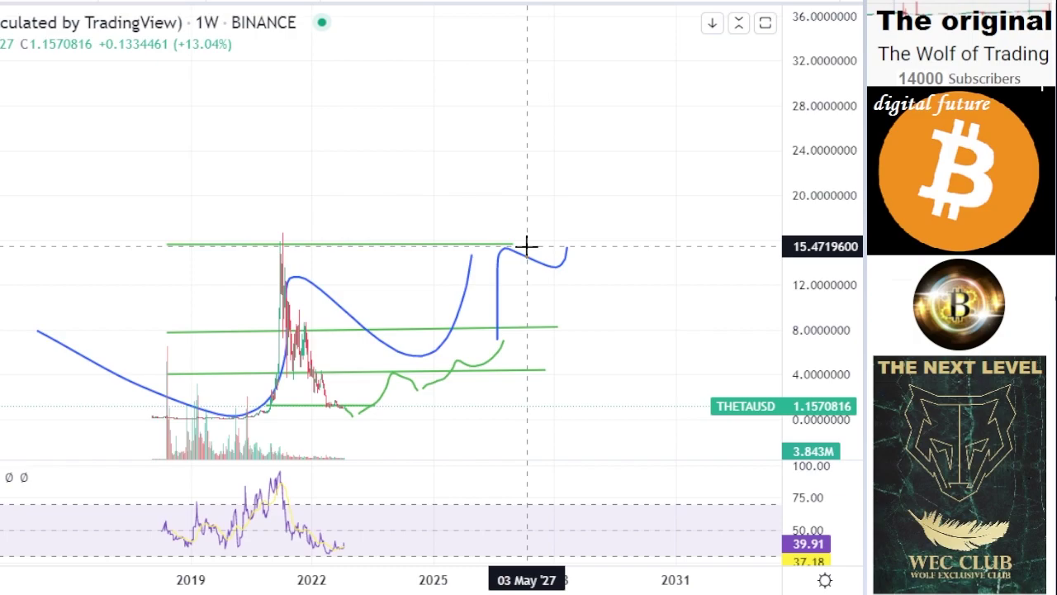
# Mark the price base near 0.1 around January 2020 with small freehand scribbles and colour them orange
pyautogui.scroll(-3, 527, 246)
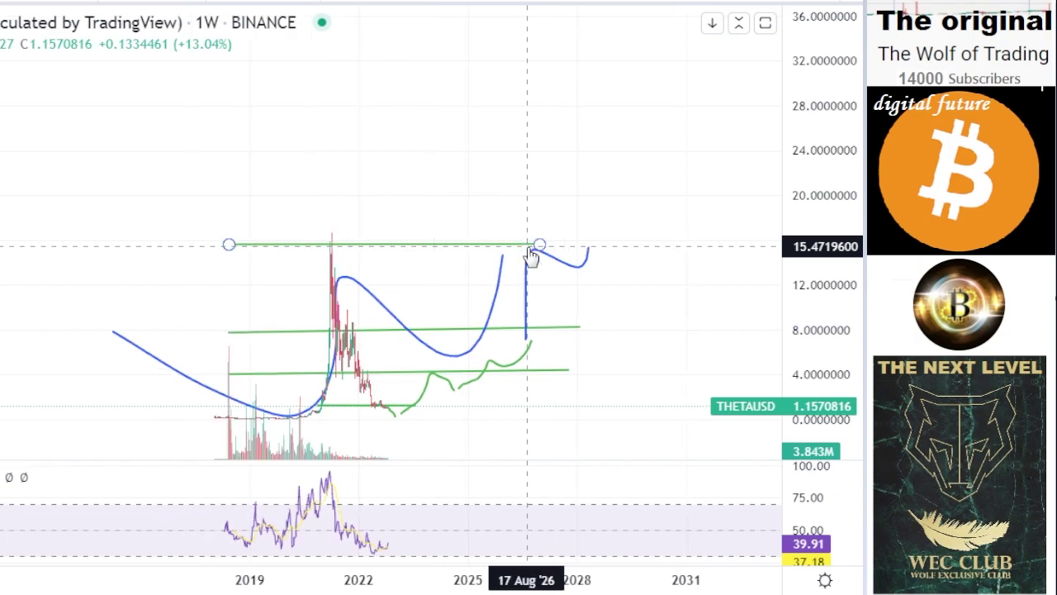
pyautogui.moveTo(795, 141)
pyautogui.mouseDown()
pyautogui.moveTo(776, 349)
pyautogui.moveTo(796, 138)
pyautogui.mouseUp()
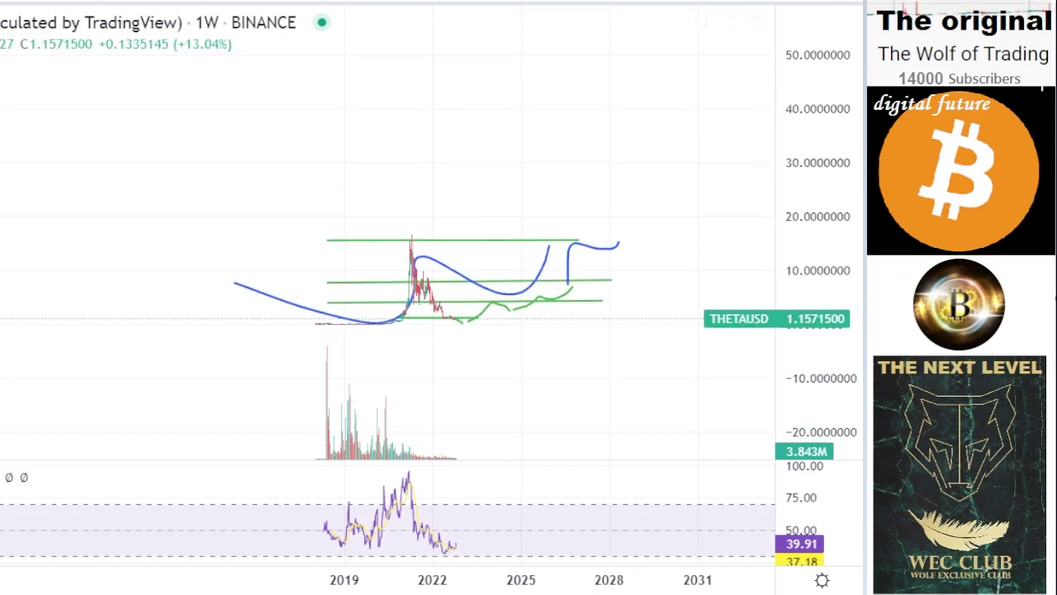
pyautogui.moveTo(555, 403); pyautogui.dragTo(719, 305)
pyautogui.moveTo(719, 306); pyautogui.dragTo(721, 302)
pyautogui.moveTo(812, 422); pyautogui.dragTo(812, 48)
pyautogui.moveTo(691, 279); pyautogui.dragTo(767, 206)
pyautogui.scroll(5, 602, 307)
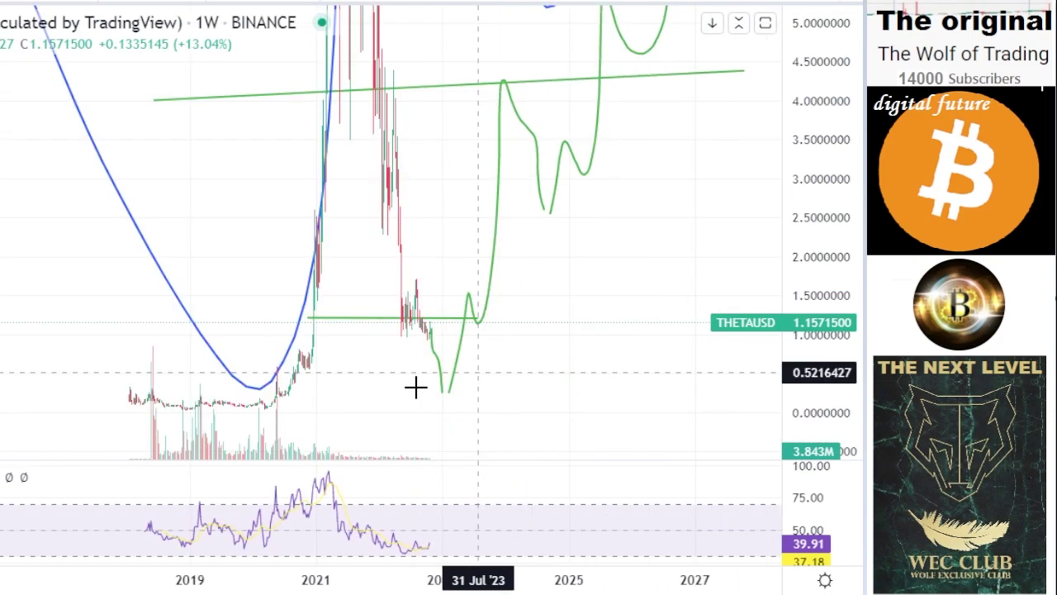
pyautogui.moveTo(538, 349); pyautogui.dragTo(689, 307)
pyautogui.scroll(5, 247, 269)
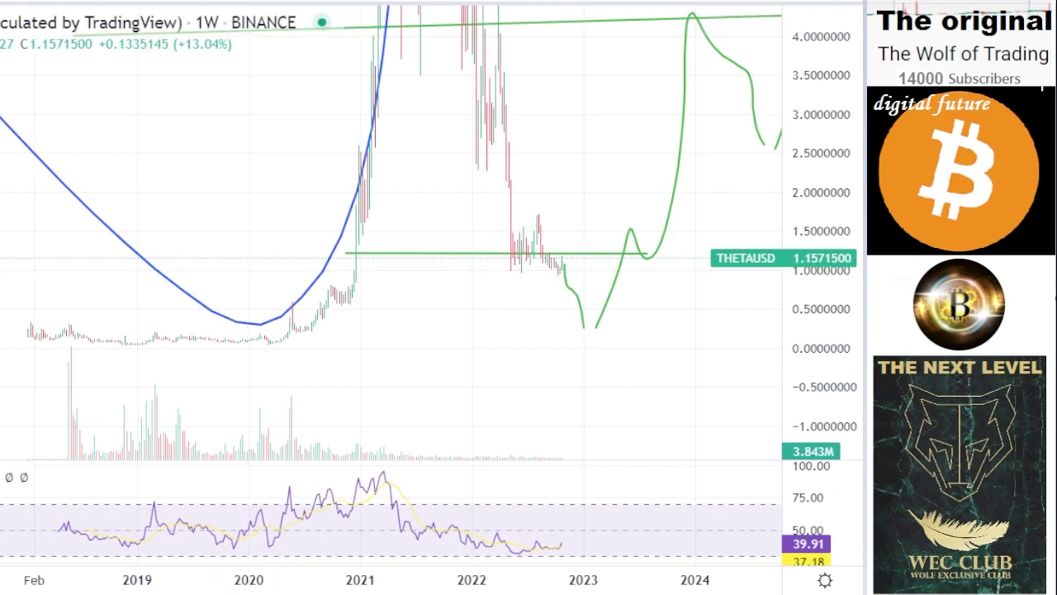
pyautogui.click(250, 342)
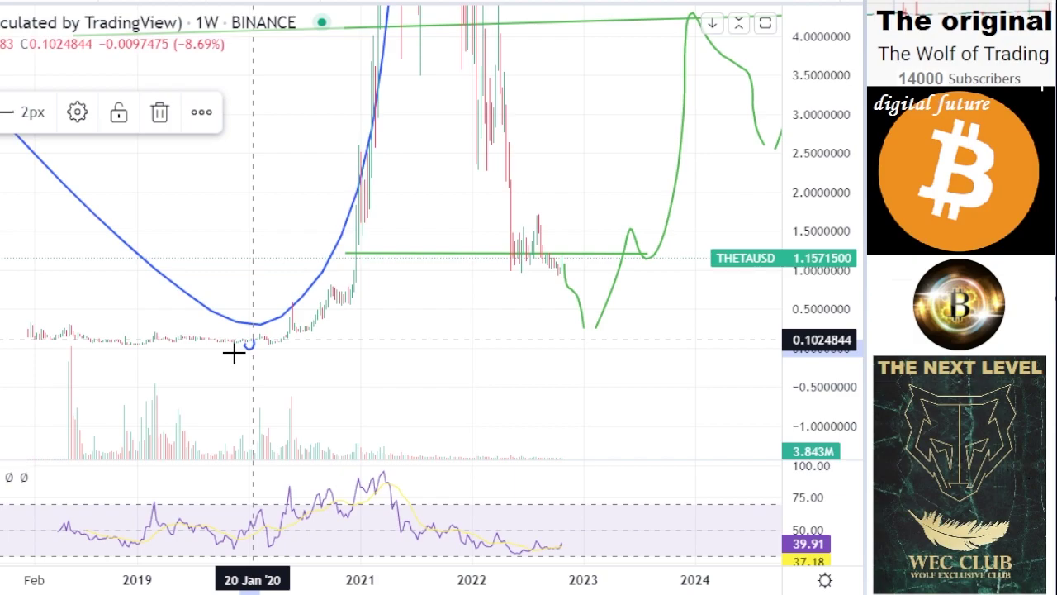
pyautogui.moveTo(234, 352); pyautogui.dragTo(234, 343)
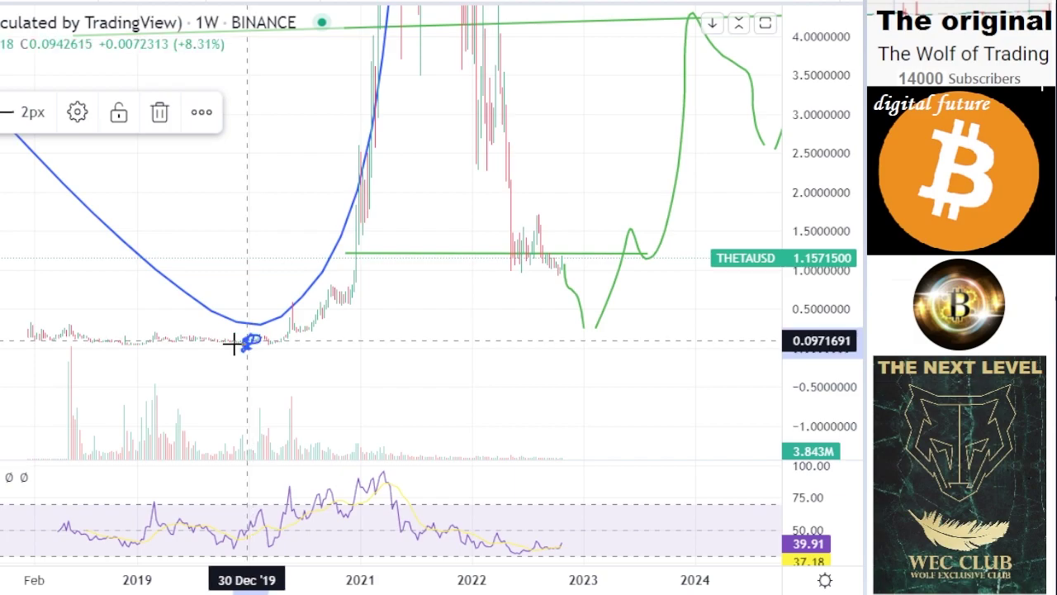
pyautogui.click(0, 113)
pyautogui.click(1, 311)
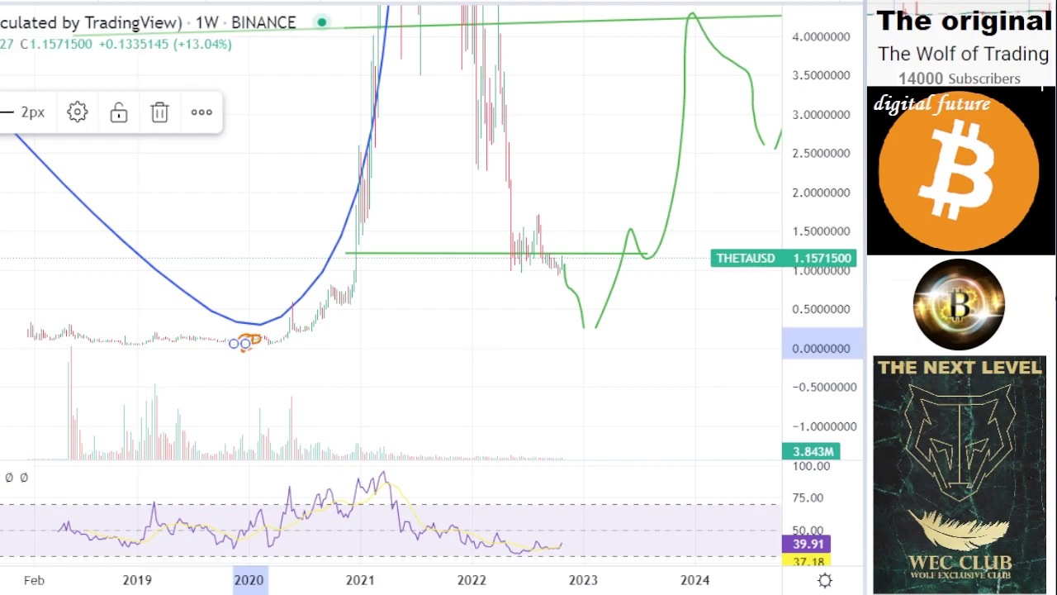
# Shift the slightly rising trend line near 4 up to about 4.9 to 5.3
pyautogui.moveTo(537, 162); pyautogui.dragTo(373, 252)
pyautogui.scroll(-2, 373, 252)
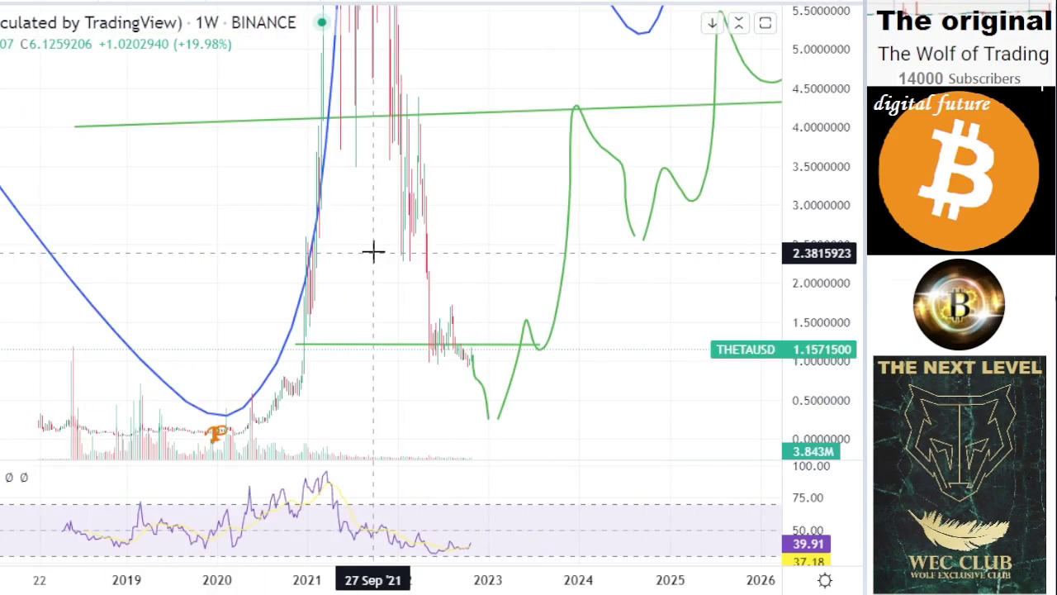
pyautogui.moveTo(610, 197); pyautogui.dragTo(552, 176)
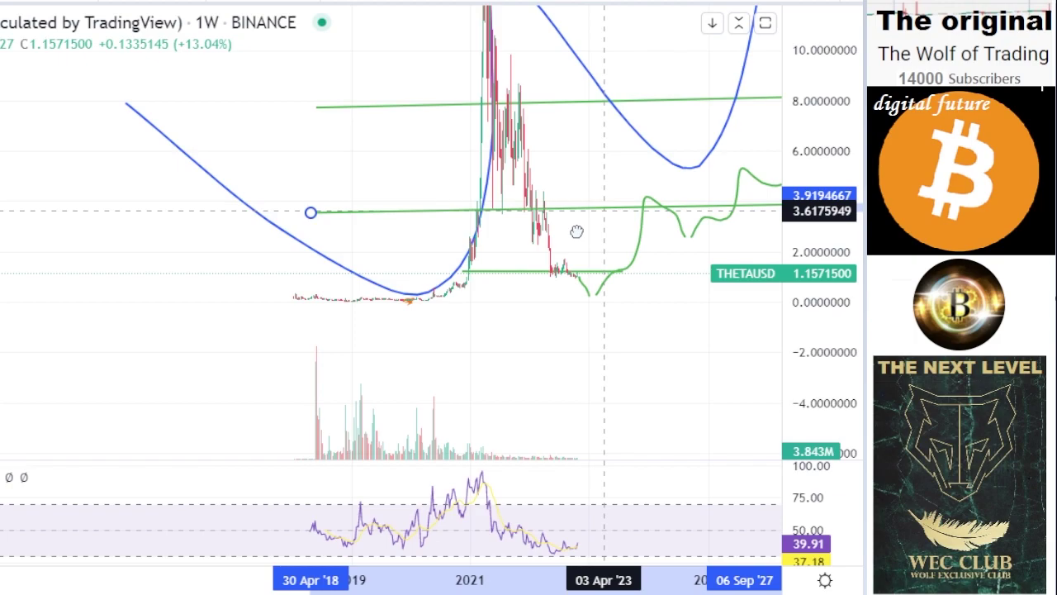
pyautogui.moveTo(573, 248); pyautogui.dragTo(430, 285)
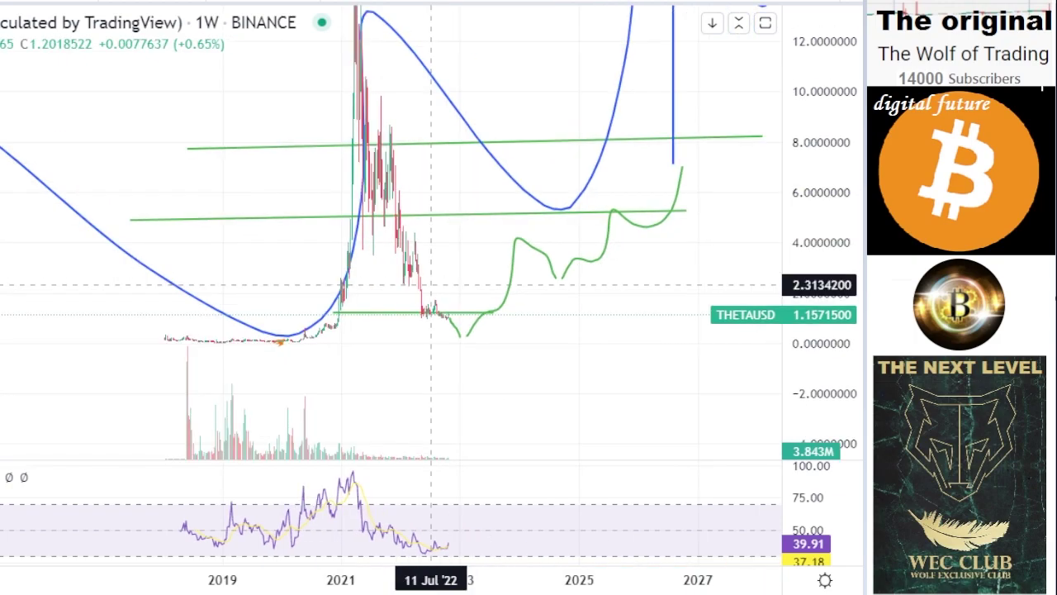
# Circle the projected 2026 peak near 15 in orange and sketch an orange curve from about 0.3 in late 2019 up to about 17.5
pyautogui.moveTo(807, 199); pyautogui.dragTo(807, 345)
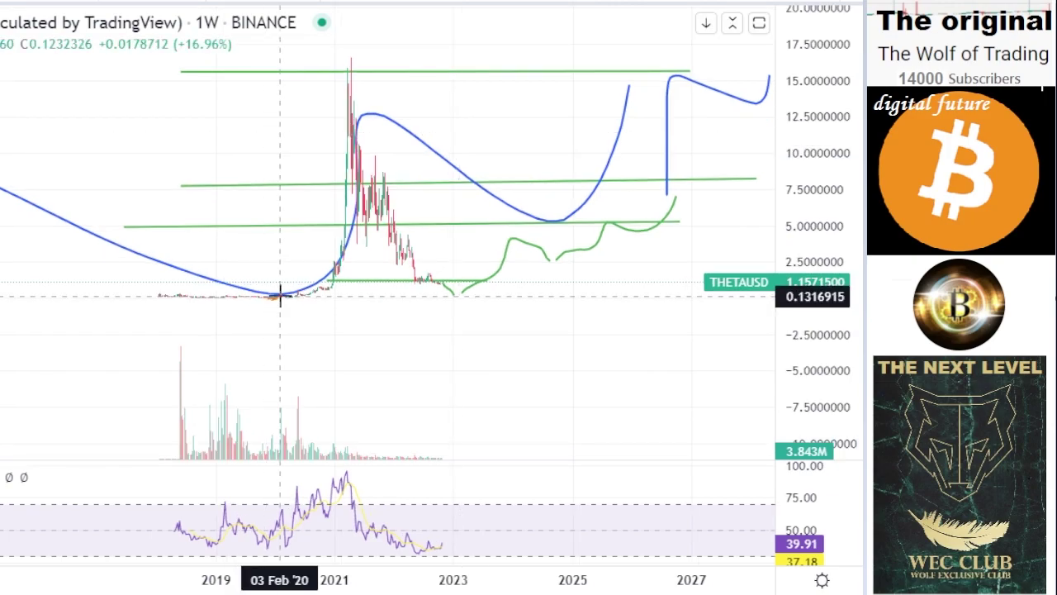
pyautogui.moveTo(630, 62)
pyautogui.mouseDown()
pyautogui.moveTo(641, 60)
pyautogui.moveTo(633, 82)
pyautogui.moveTo(647, 71)
pyautogui.moveTo(642, 82)
pyautogui.moveTo(655, 79)
pyautogui.mouseUp()
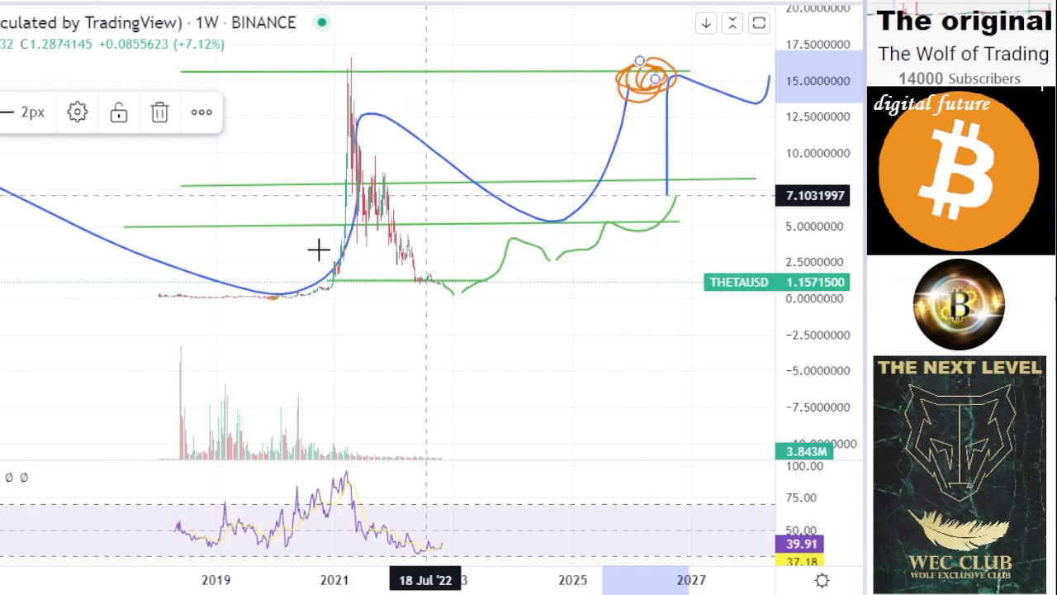
pyautogui.moveTo(318, 250)
pyautogui.mouseDown()
pyautogui.moveTo(210, 253)
pyautogui.moveTo(174, 290)
pyautogui.mouseUp()
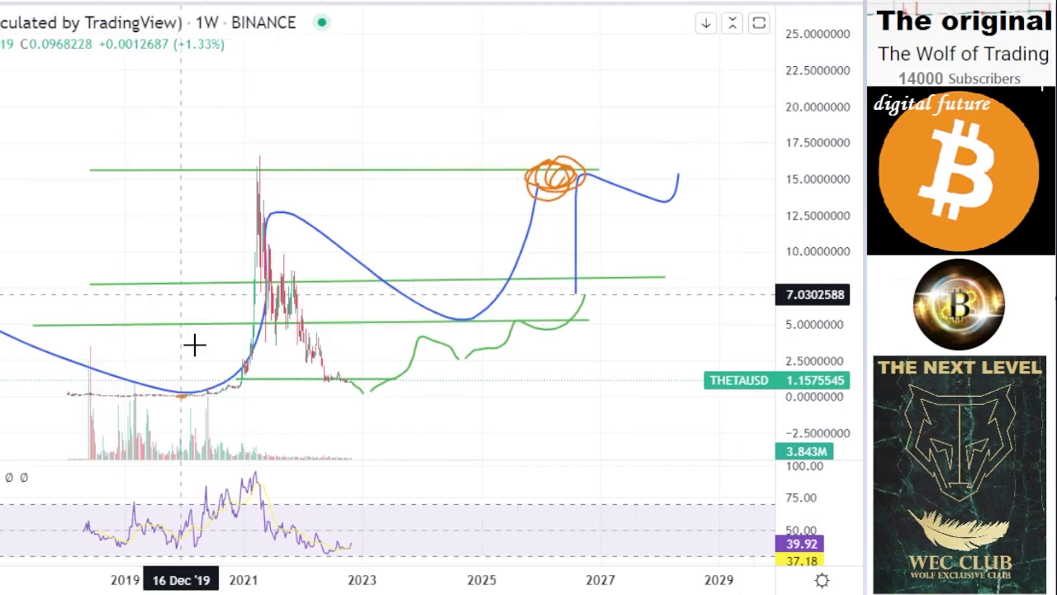
pyautogui.moveTo(172, 391); pyautogui.dragTo(244, 141)
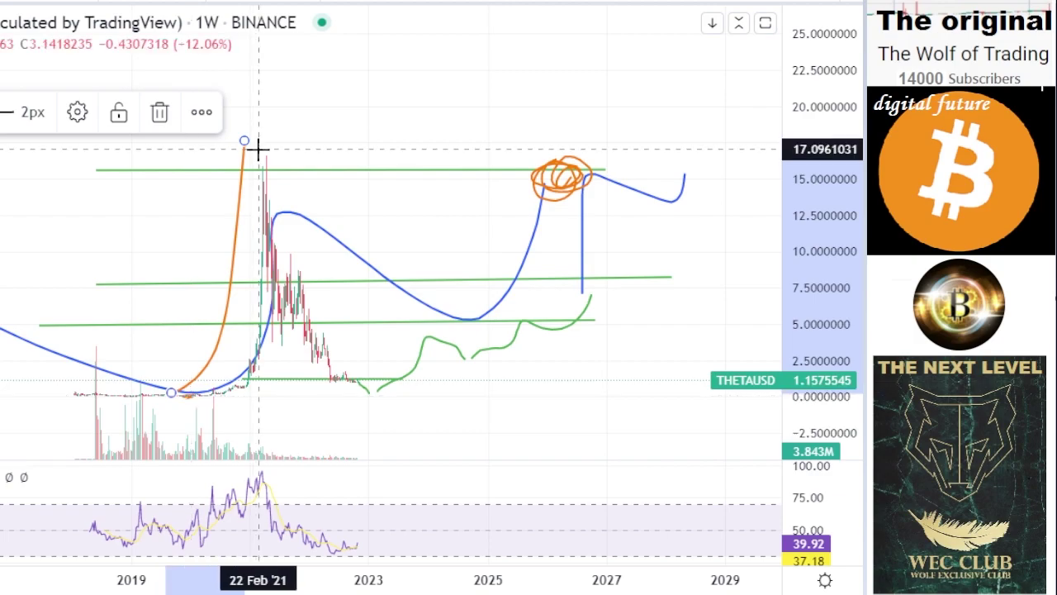
# Extend the projection upward beyond the orange-circled 2026 peak with a freehand stroke
pyautogui.moveTo(833, 235); pyautogui.dragTo(836, 394)
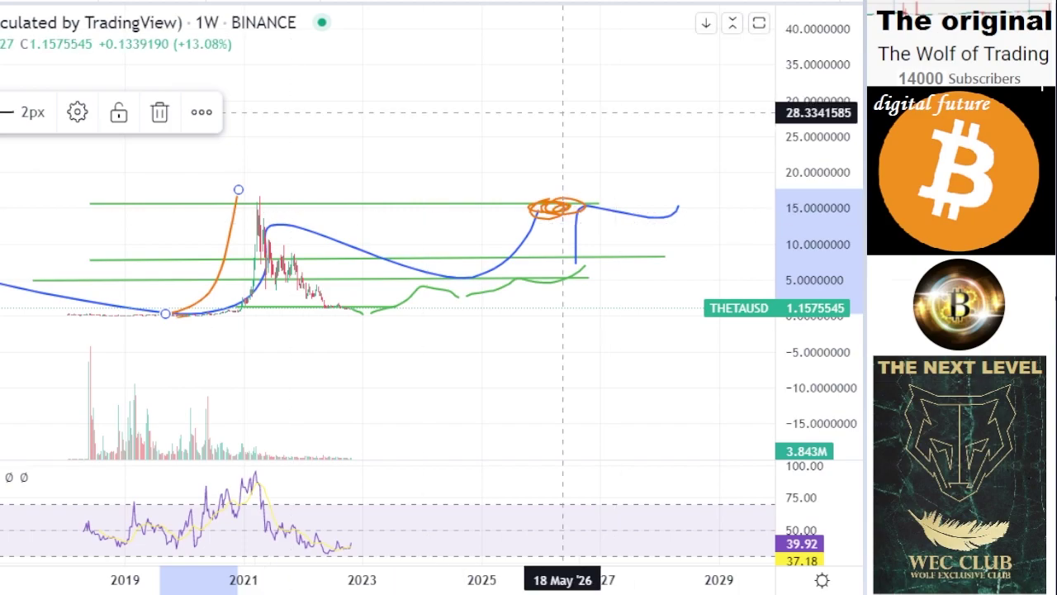
pyautogui.moveTo(795, 347); pyautogui.dragTo(793, 415)
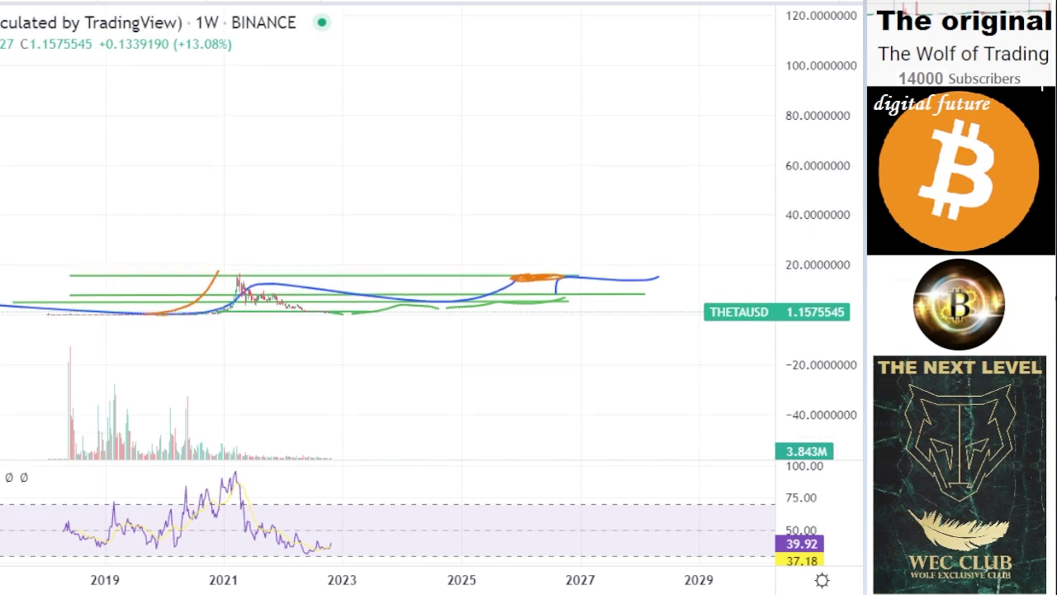
pyautogui.moveTo(520, 272); pyautogui.dragTo(562, 234)
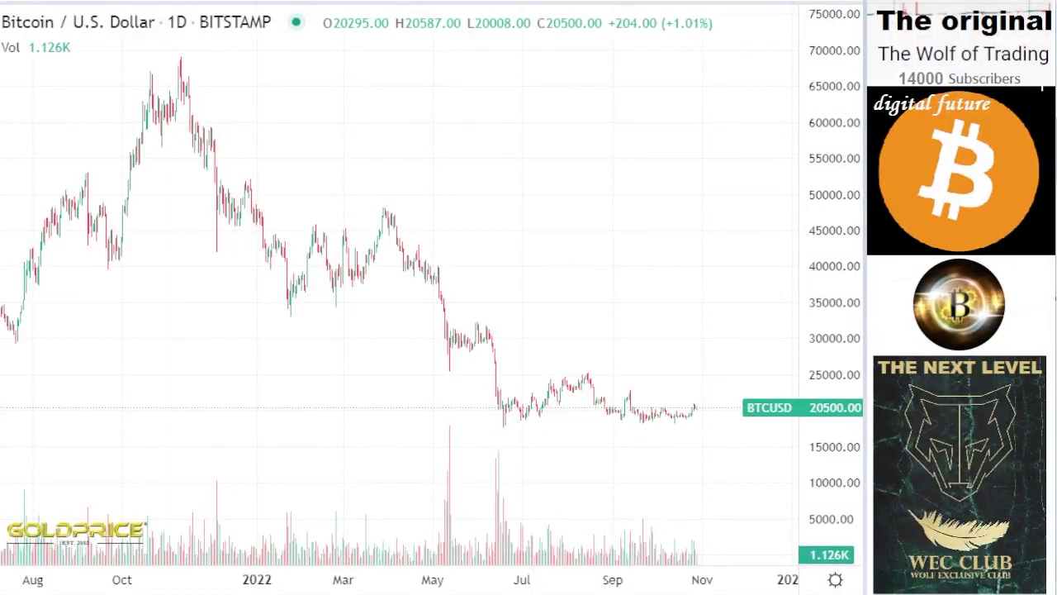
# Draw a descending trend line on the daily BTCUSD chart from about 28743 on 2 July 2022 to about 17991 on 12 November 2022
pyautogui.scroll(3, 520, 328)
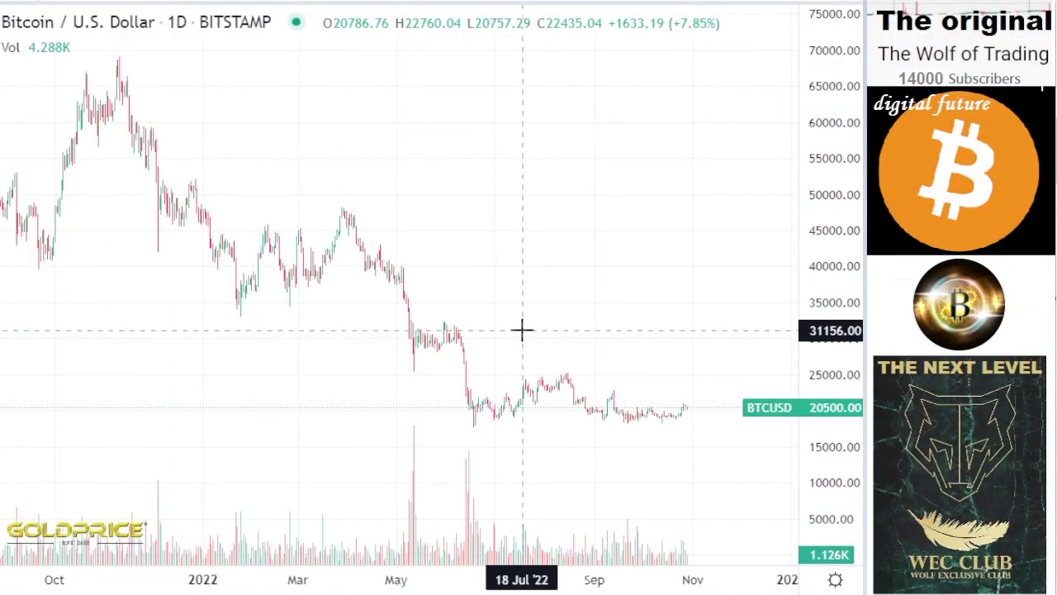
pyautogui.moveTo(551, 354); pyautogui.dragTo(589, 285)
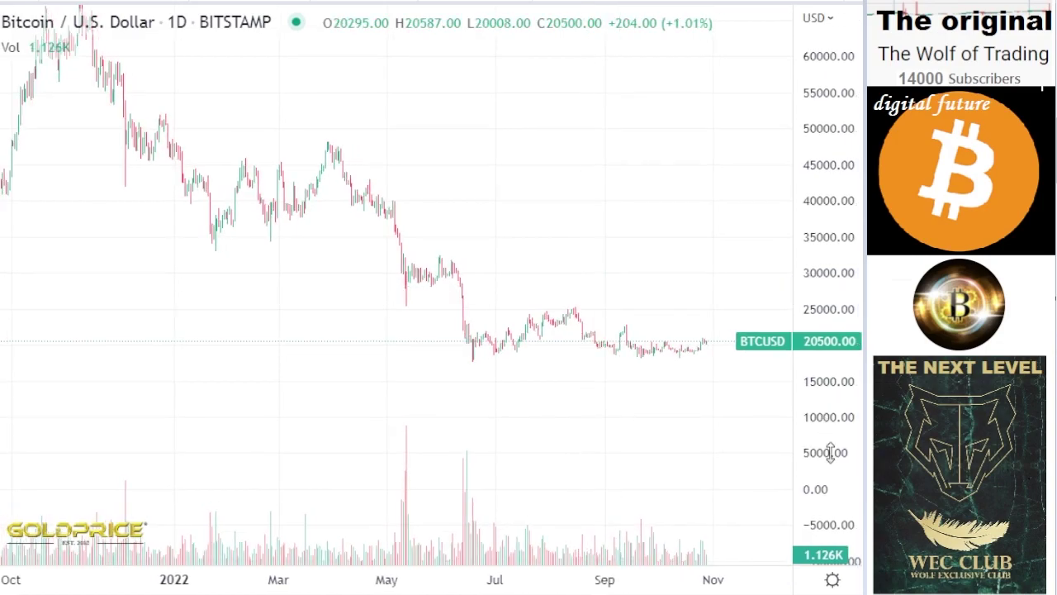
pyautogui.moveTo(825, 454); pyautogui.dragTo(825, 388)
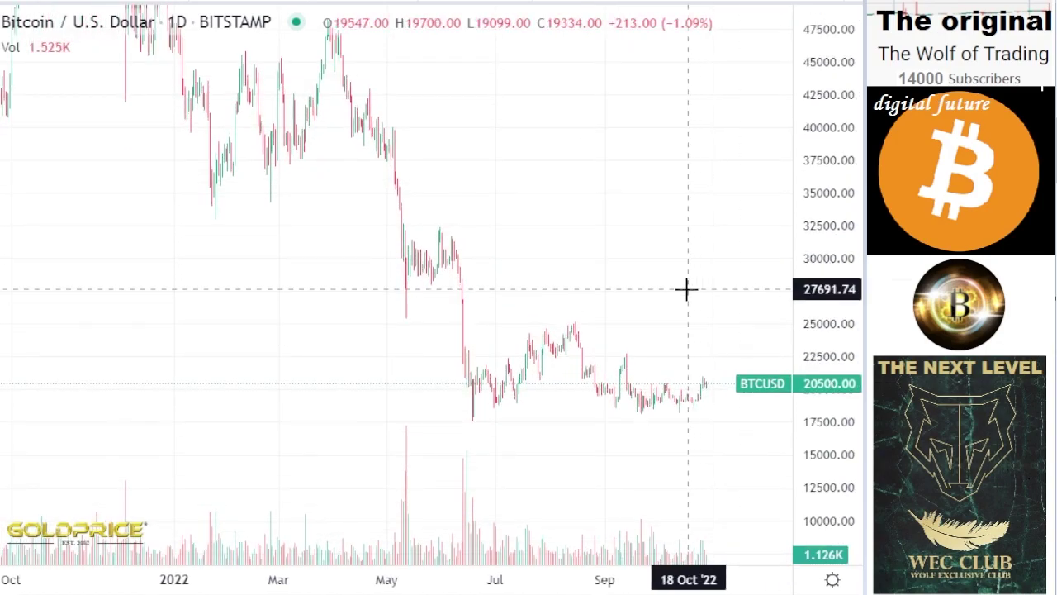
pyautogui.moveTo(657, 288); pyautogui.dragTo(587, 295)
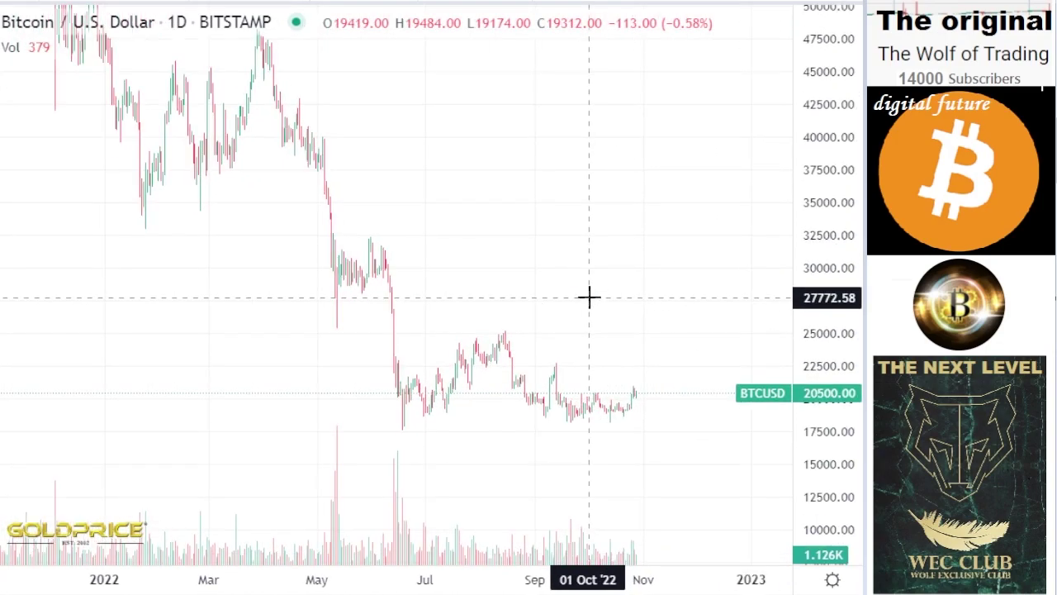
pyautogui.click(1, 48)
pyautogui.click(28, 20)
pyautogui.click(427, 285)
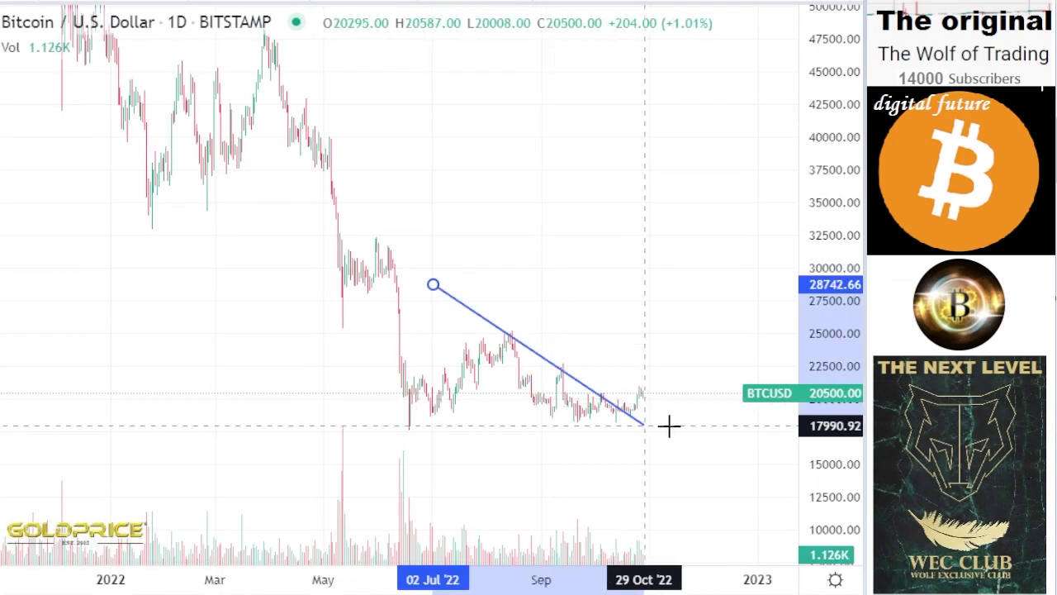
pyautogui.click(669, 426)
# Sketch a pink freehand projection from the latest candles near 20300 in late October up to about 28300 in early November 2022
pyautogui.scroll(2, 619, 397)
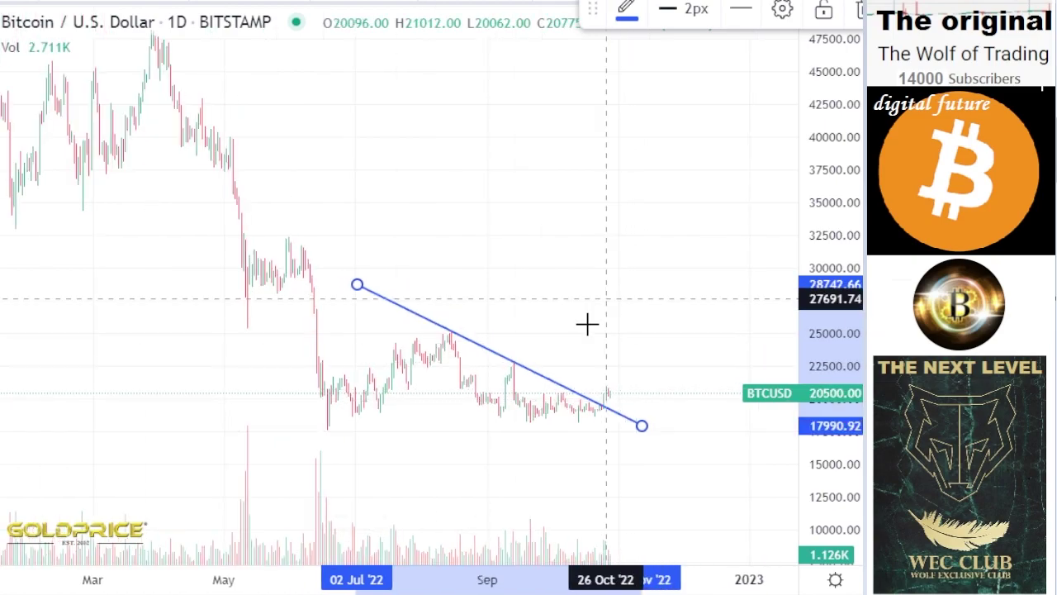
pyautogui.click(2, 144)
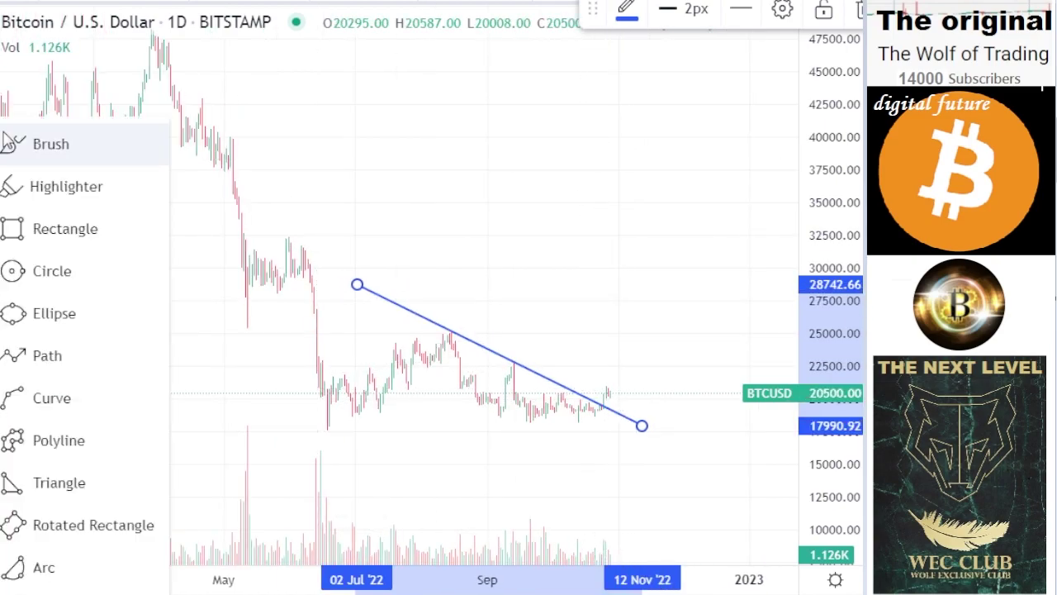
pyautogui.click(12, 143)
pyautogui.moveTo(608, 397); pyautogui.dragTo(620, 289)
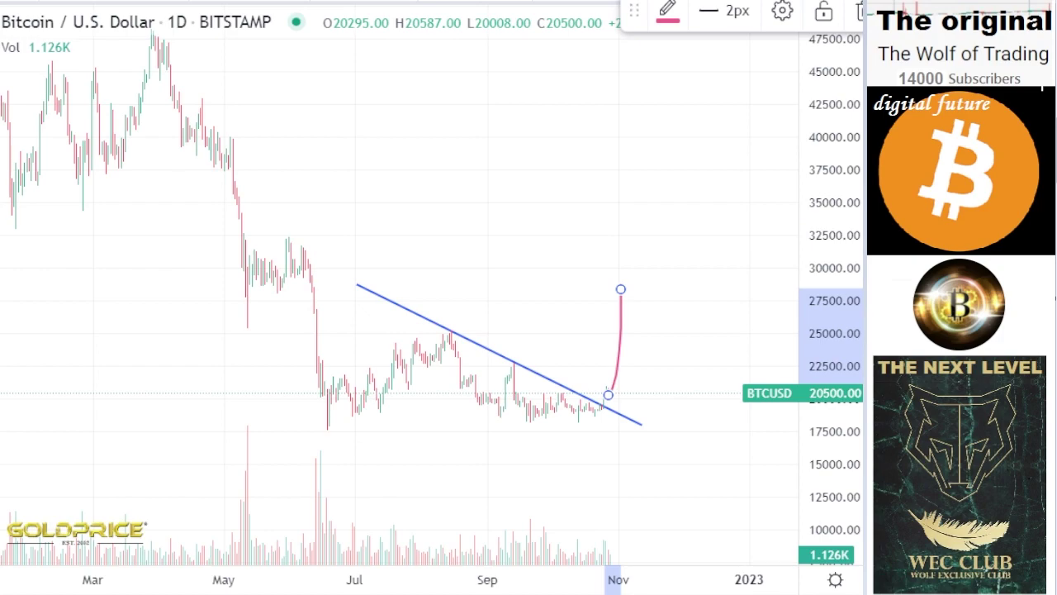
# Draw a horizontal trend line at about 24943 from March to December 2022 and nudge it up to about 25024
pyautogui.click(33, 30)
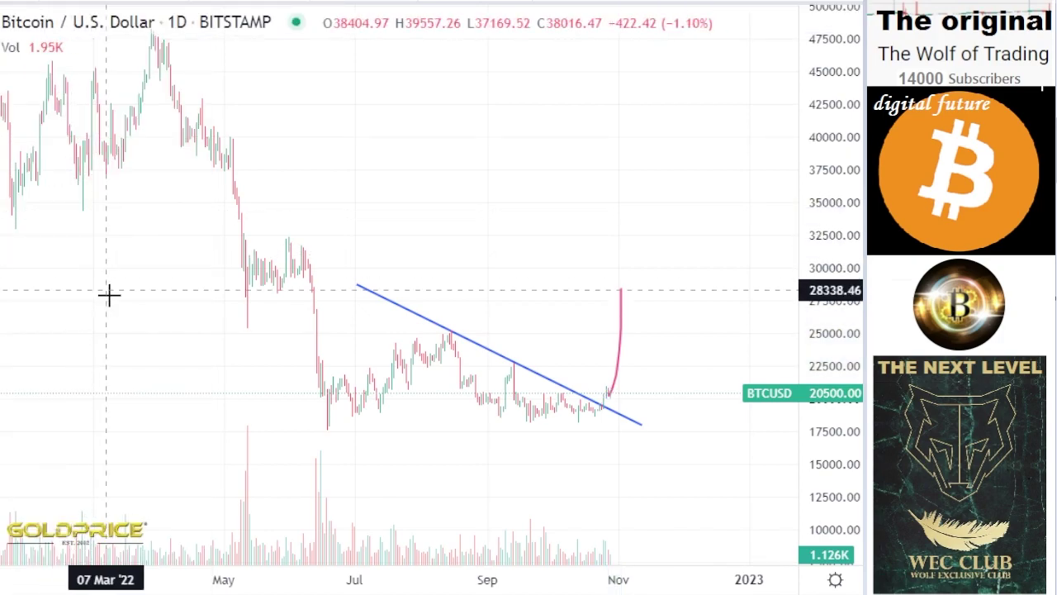
pyautogui.click(130, 333)
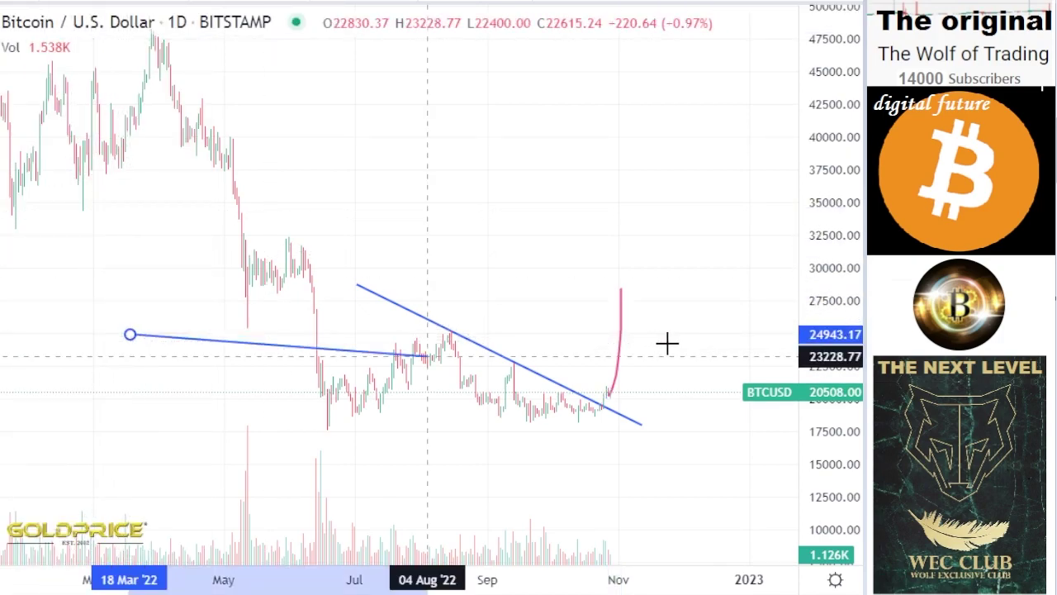
pyautogui.click(696, 334)
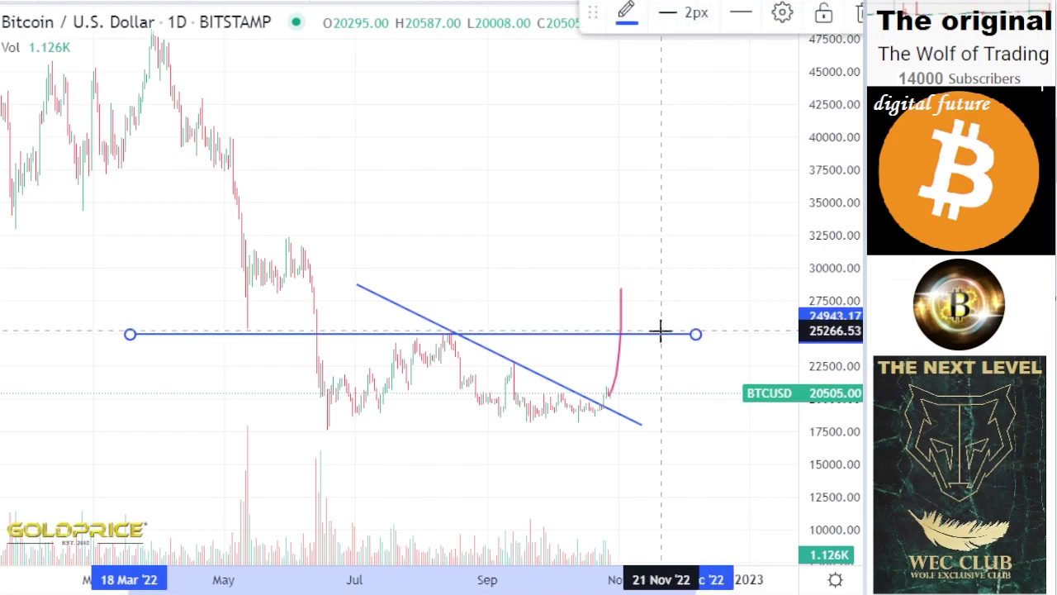
pyautogui.click(659, 332)
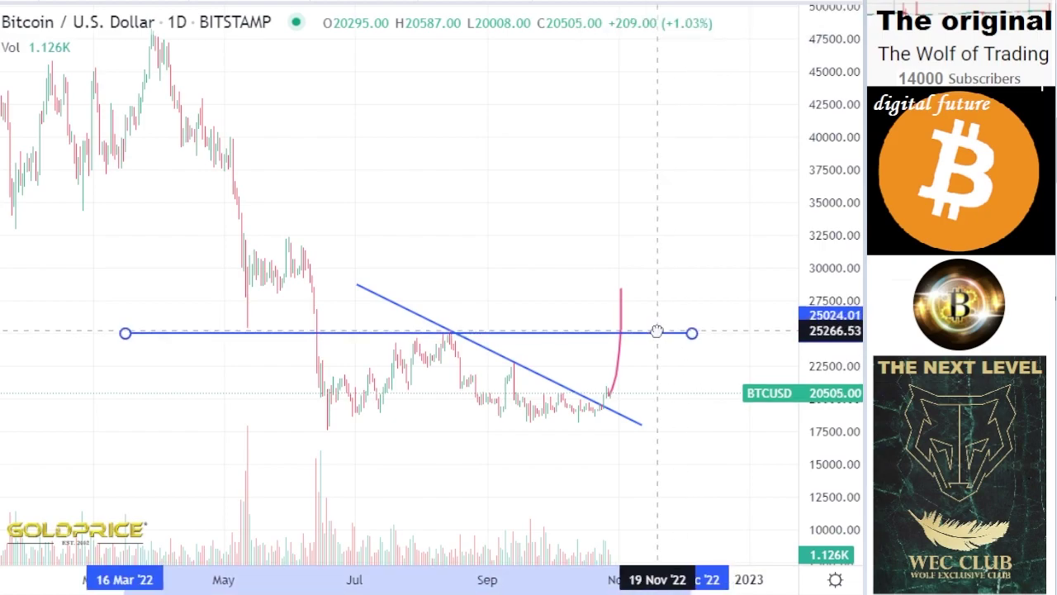
pyautogui.click(623, 340)
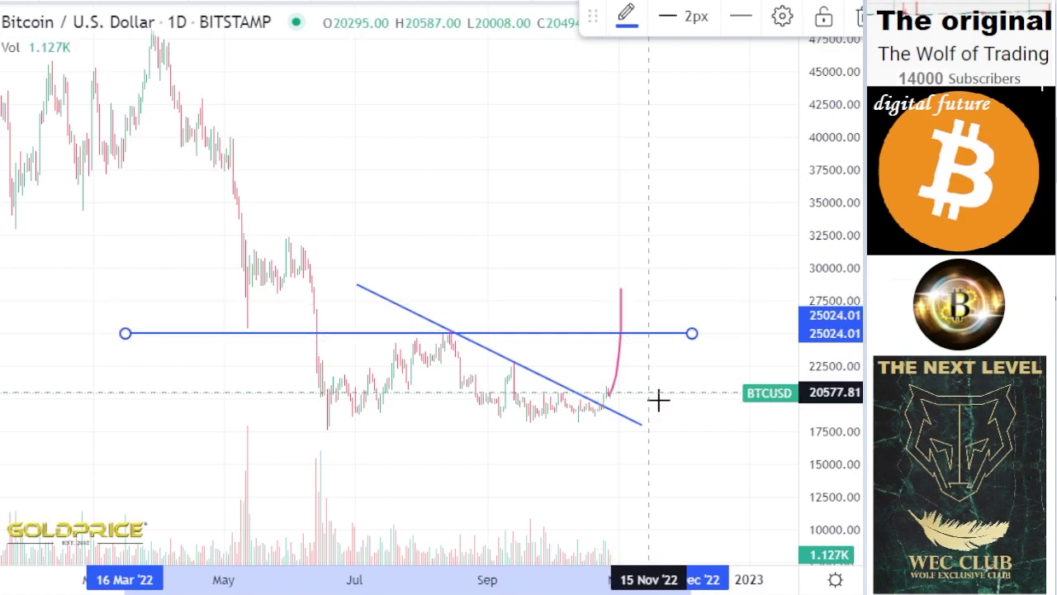
# Draw a second descending trend line on the daily BTCUSD chart from about 38570 on 12 May 2022 to about 19881 on 16 November 2022
pyautogui.moveTo(666, 490); pyautogui.dragTo(694, 392)
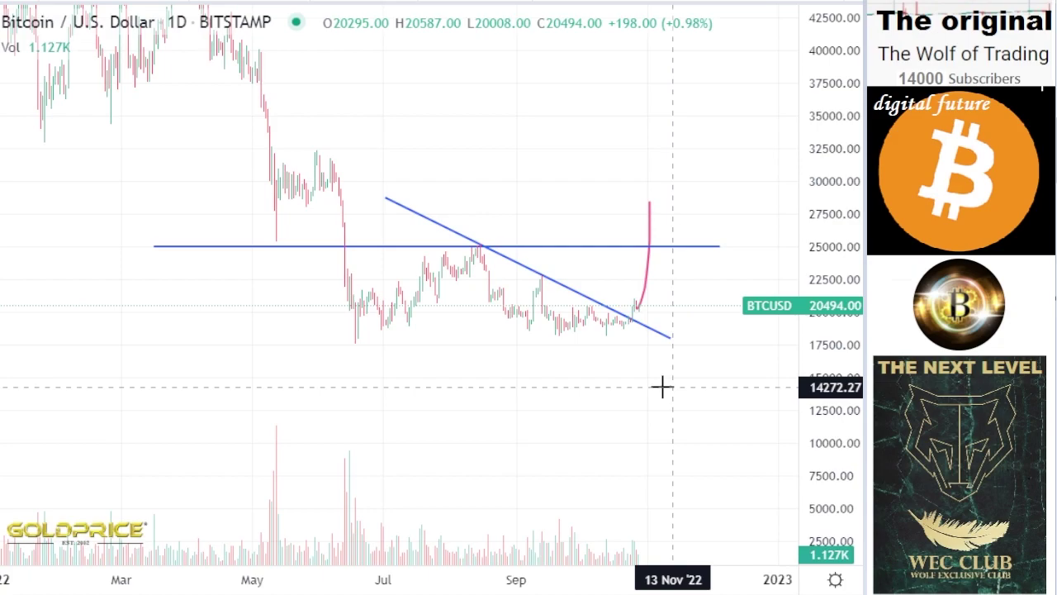
pyautogui.scroll(2, 702, 405)
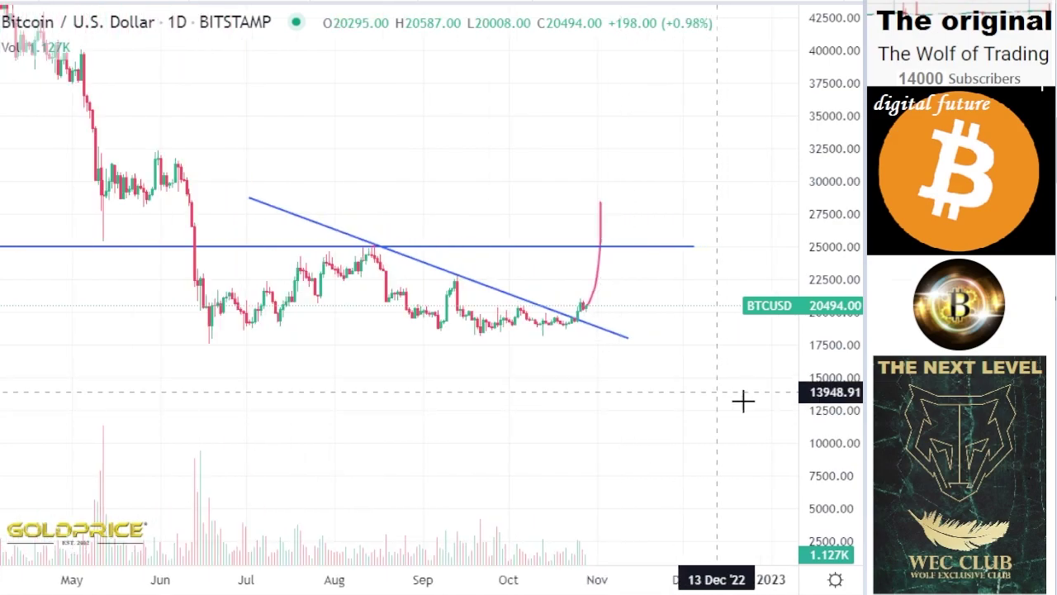
pyautogui.moveTo(814, 440); pyautogui.dragTo(820, 386)
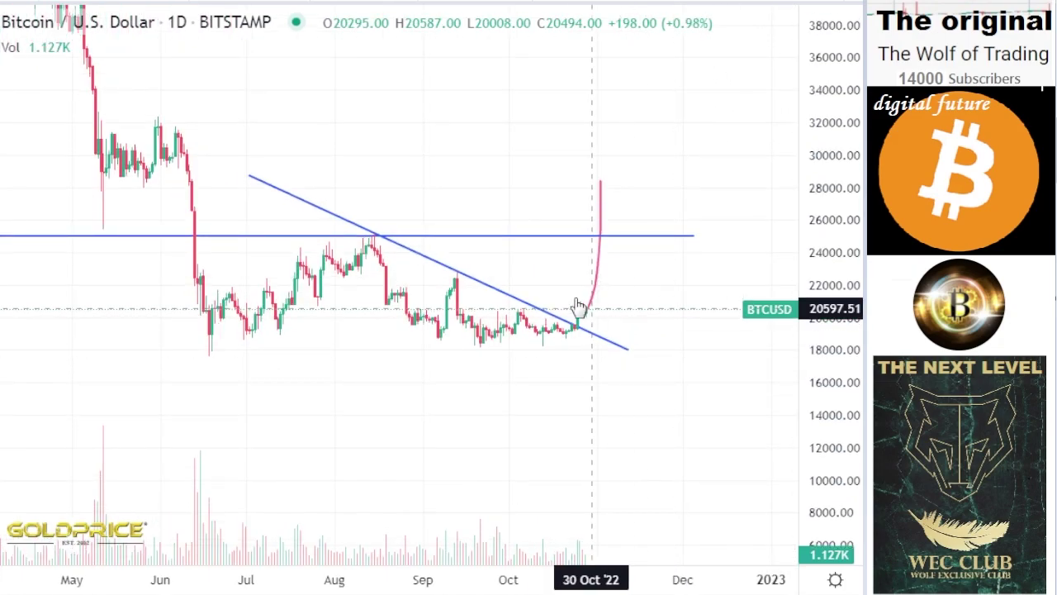
pyautogui.moveTo(557, 331); pyautogui.dragTo(599, 356)
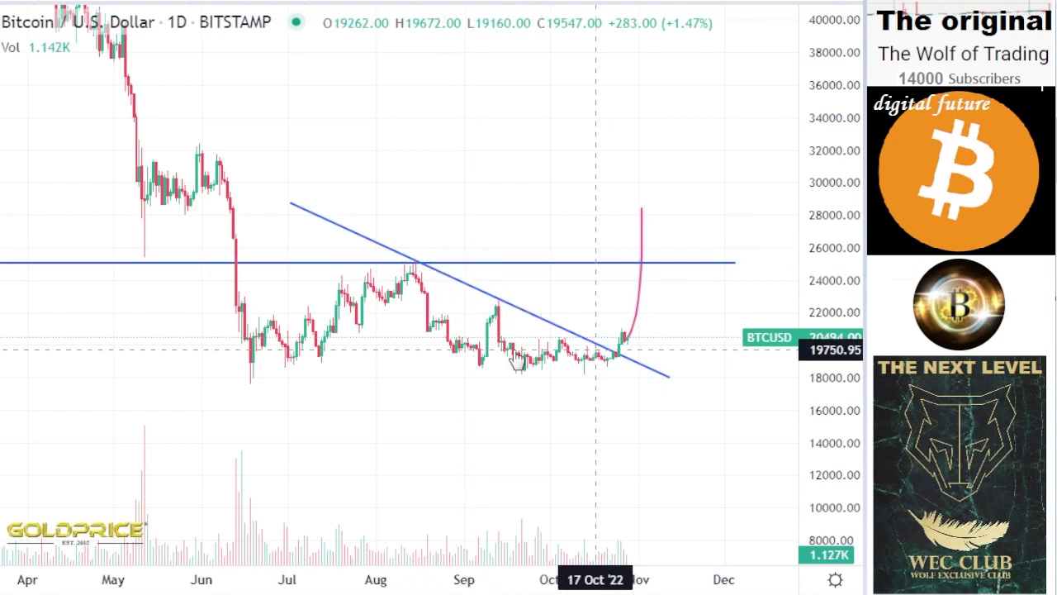
pyautogui.click(2, 23)
pyautogui.click(24, 30)
pyautogui.click(145, 44)
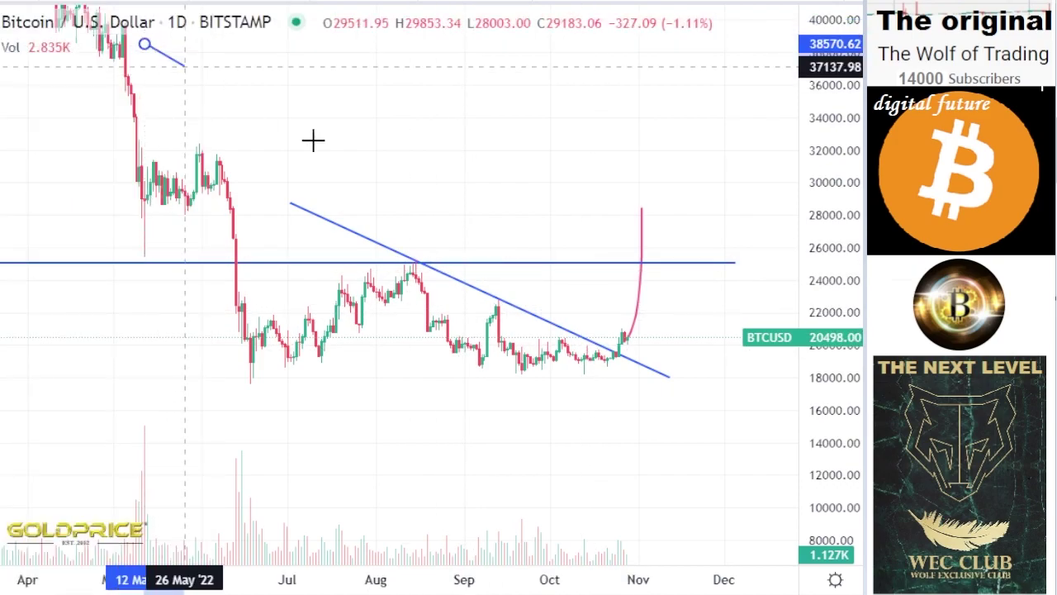
pyautogui.click(679, 347)
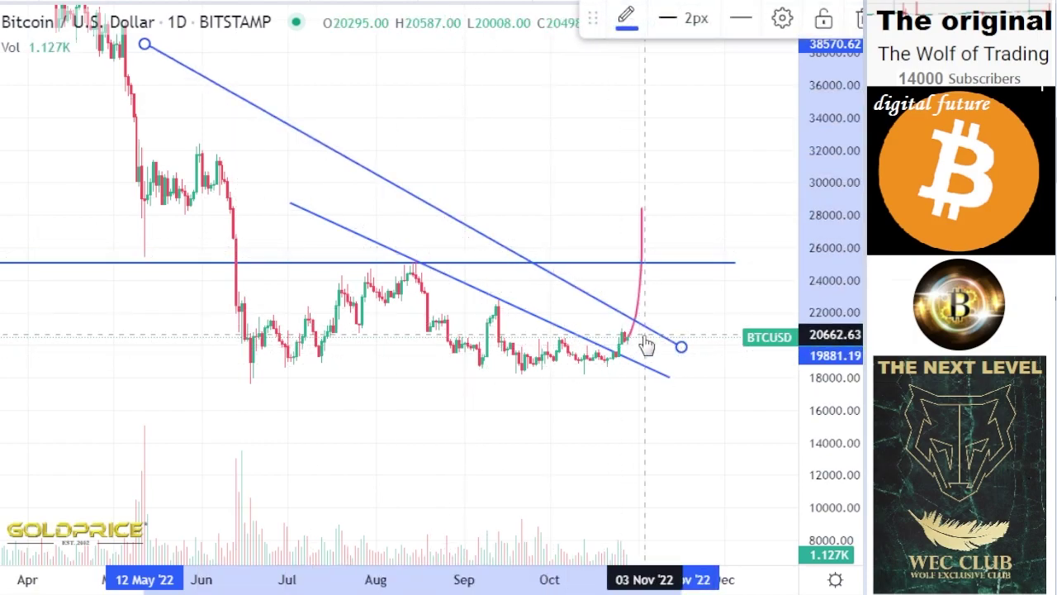
# Switch the BTCUSD chart to the 4-hour interval
pyautogui.click(177, 22)
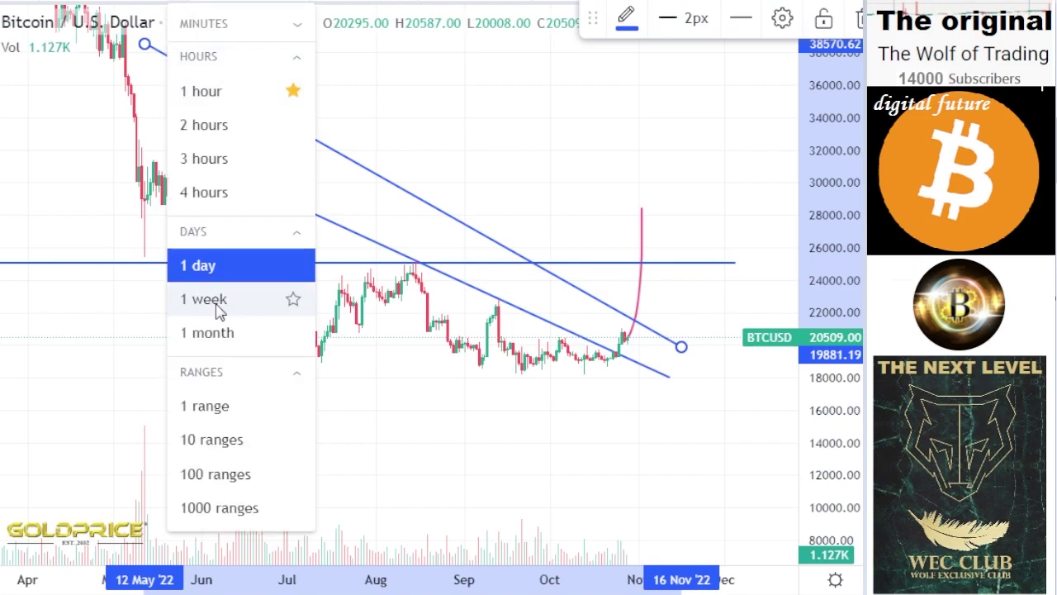
pyautogui.click(206, 191)
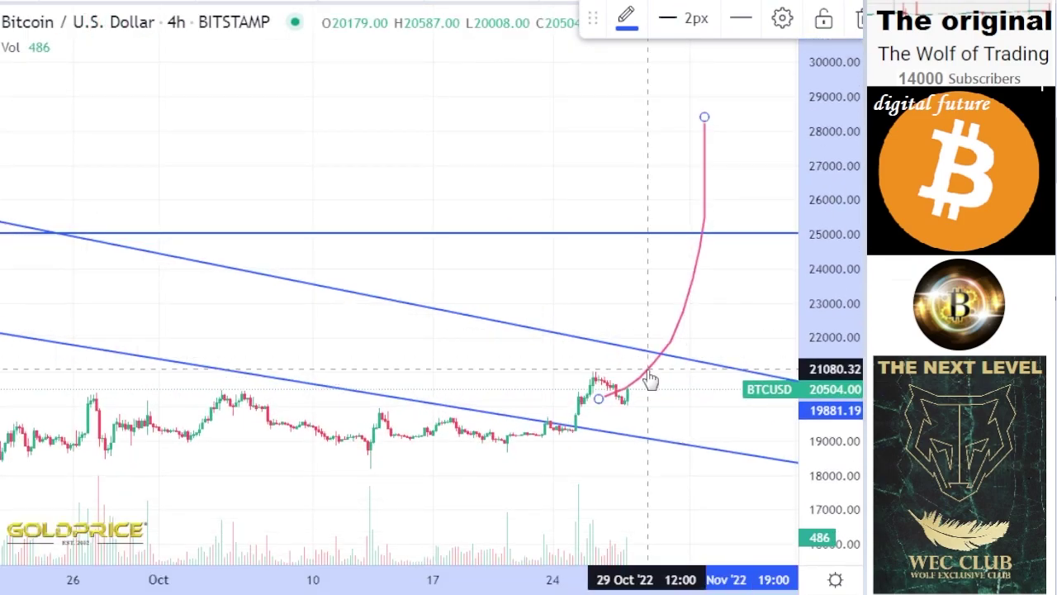
pyautogui.moveTo(598, 339); pyautogui.dragTo(635, 286)
pyautogui.scroll(-4, 635, 287)
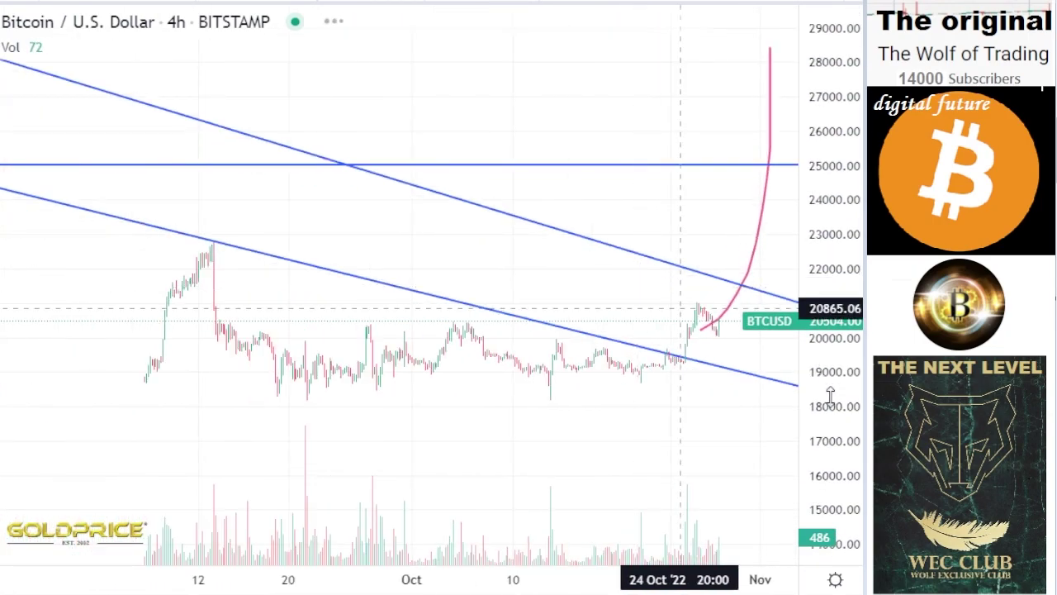
pyautogui.moveTo(838, 423); pyautogui.dragTo(824, 236)
pyautogui.moveTo(593, 273); pyautogui.dragTo(599, 236)
pyautogui.scroll(-3, 710, 289)
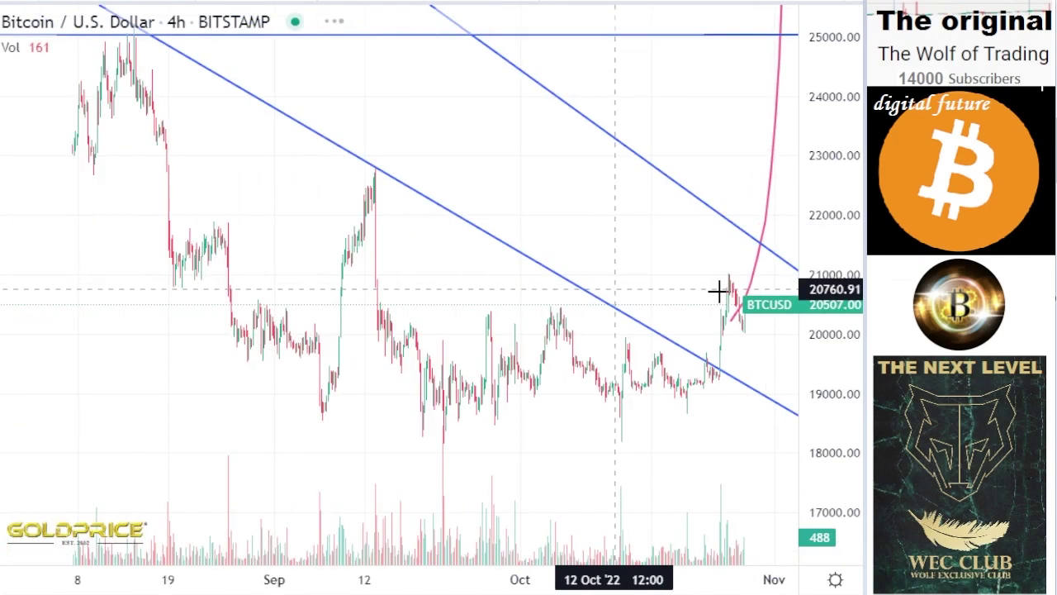
pyautogui.moveTo(702, 286); pyautogui.dragTo(636, 267)
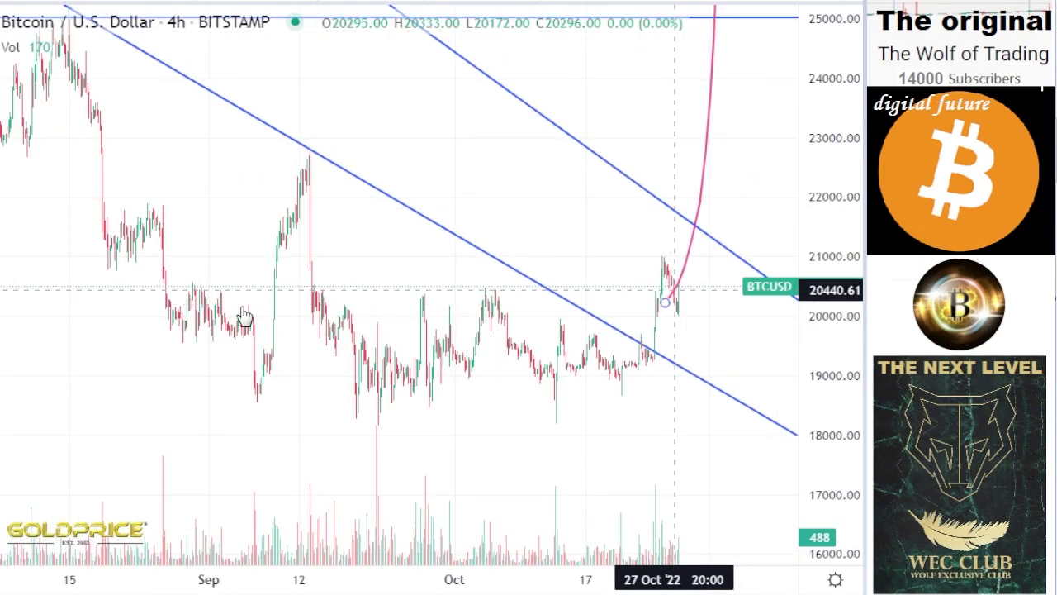
# Sketch a pink freehand downward projection from the latest candles near 20450 to about 17550 in early November 2022
pyautogui.click(1, 150)
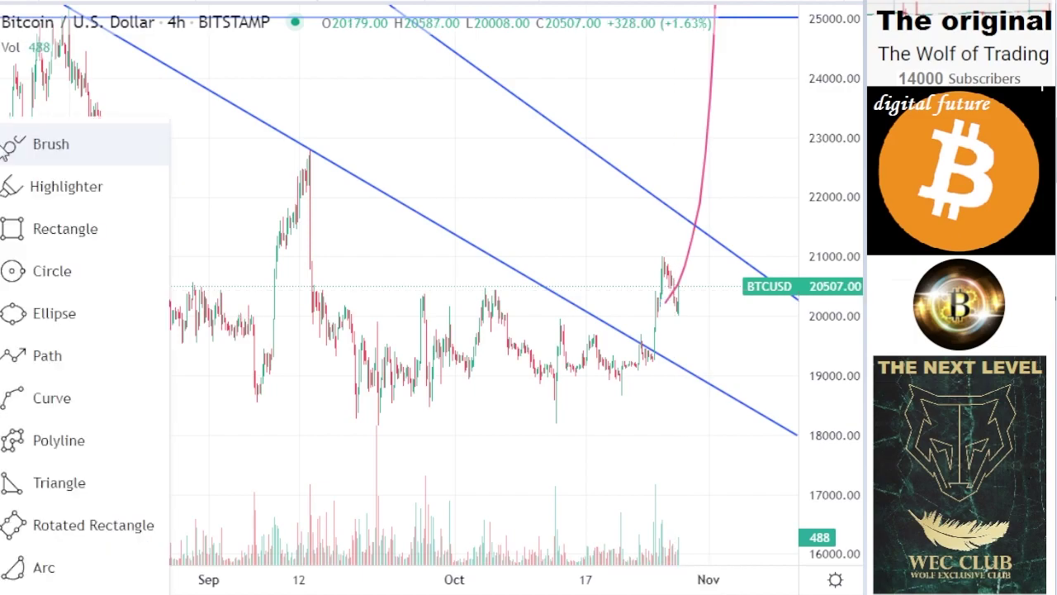
pyautogui.click(8, 145)
pyautogui.moveTo(679, 286)
pyautogui.mouseDown()
pyautogui.moveTo(700, 312)
pyautogui.moveTo(708, 300)
pyautogui.moveTo(711, 317)
pyautogui.mouseUp()
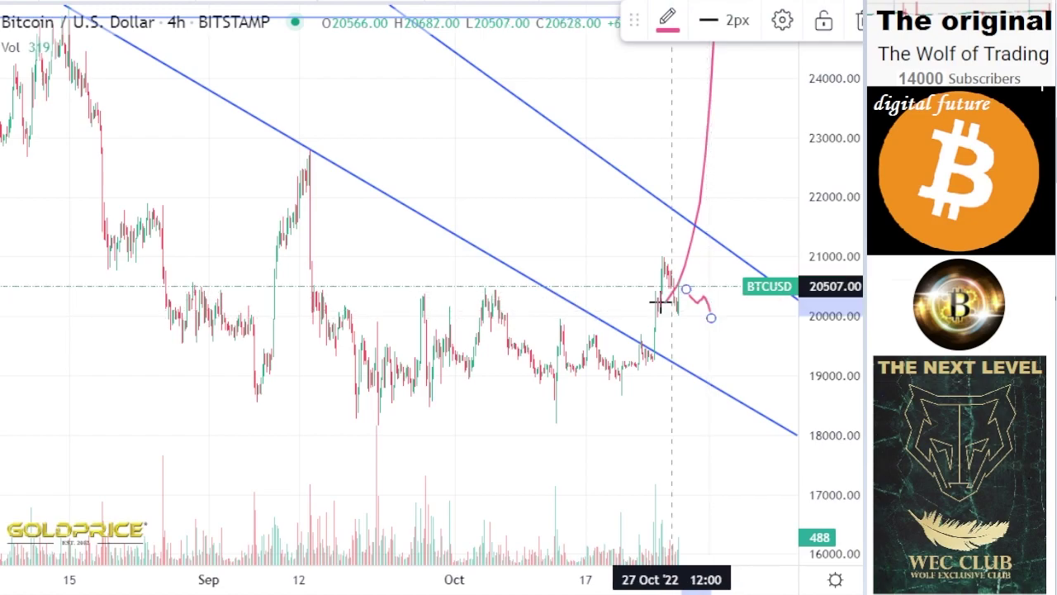
pyautogui.moveTo(715, 306)
pyautogui.mouseDown()
pyautogui.moveTo(732, 347)
pyautogui.moveTo(740, 462)
pyautogui.mouseUp()
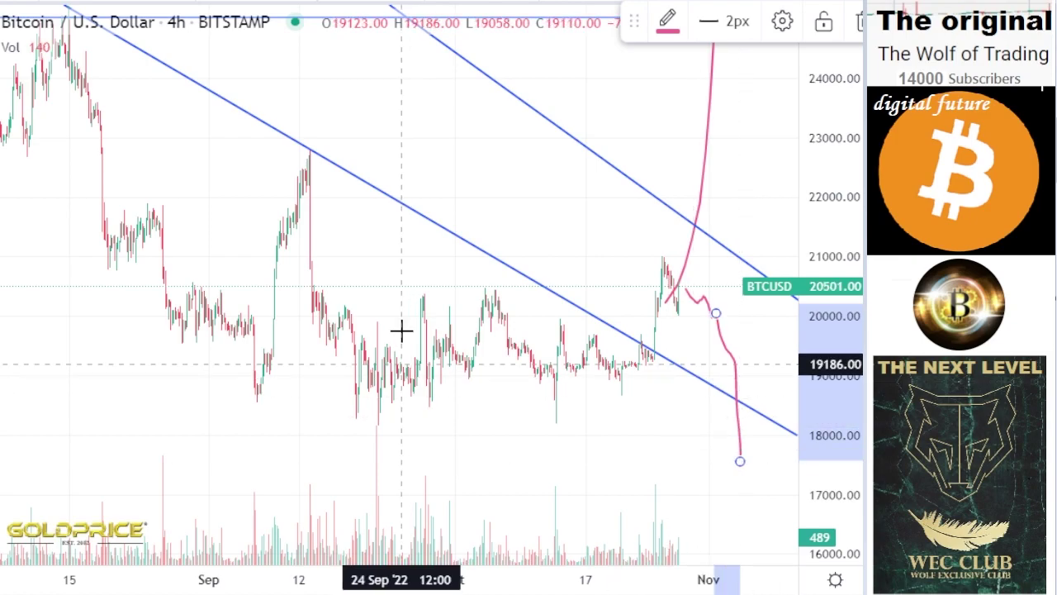
# Handwrite an underlined "95%" in pink above the October candles, beside the upward projection
pyautogui.scroll(-2, 568, 332)
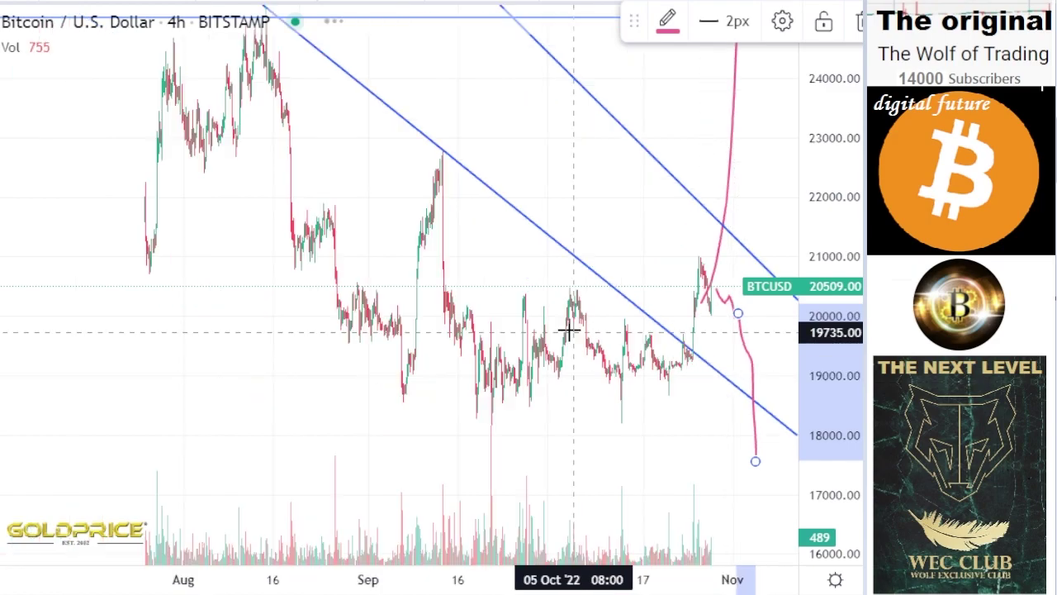
pyautogui.scroll(-2, 569, 332)
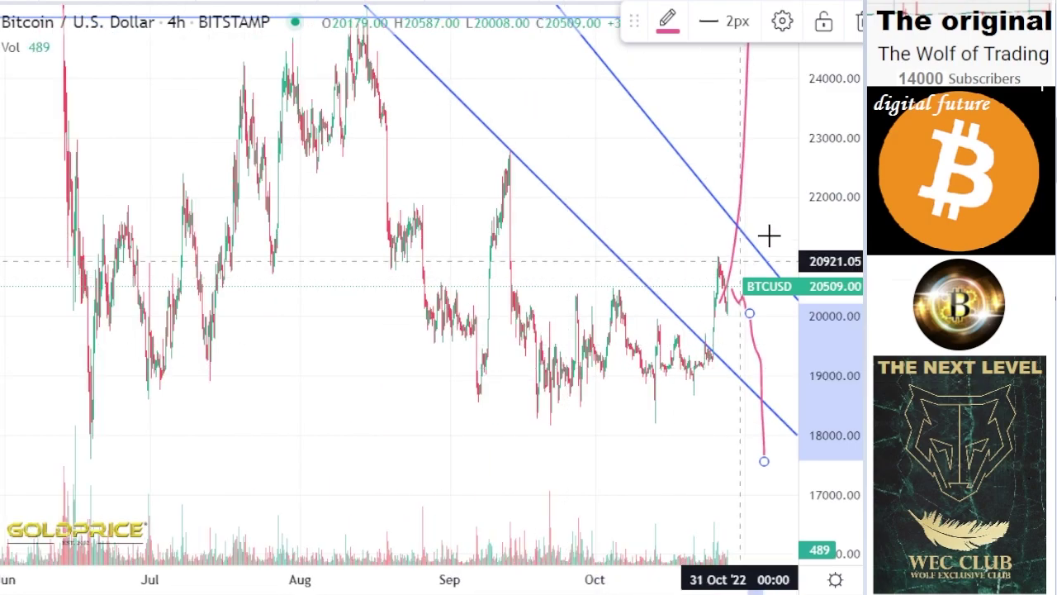
pyautogui.moveTo(812, 211); pyautogui.dragTo(778, 434)
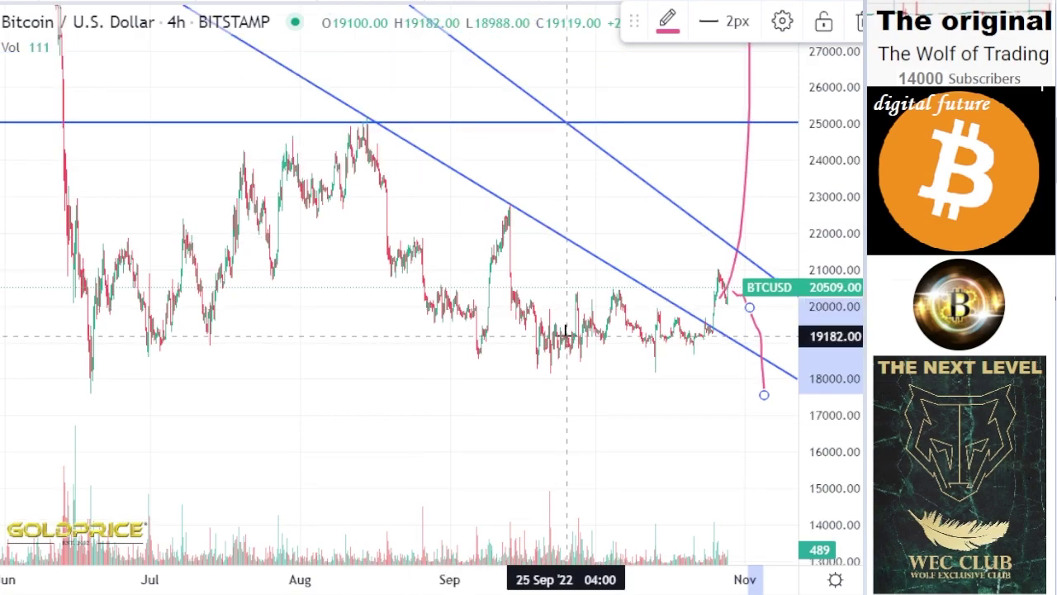
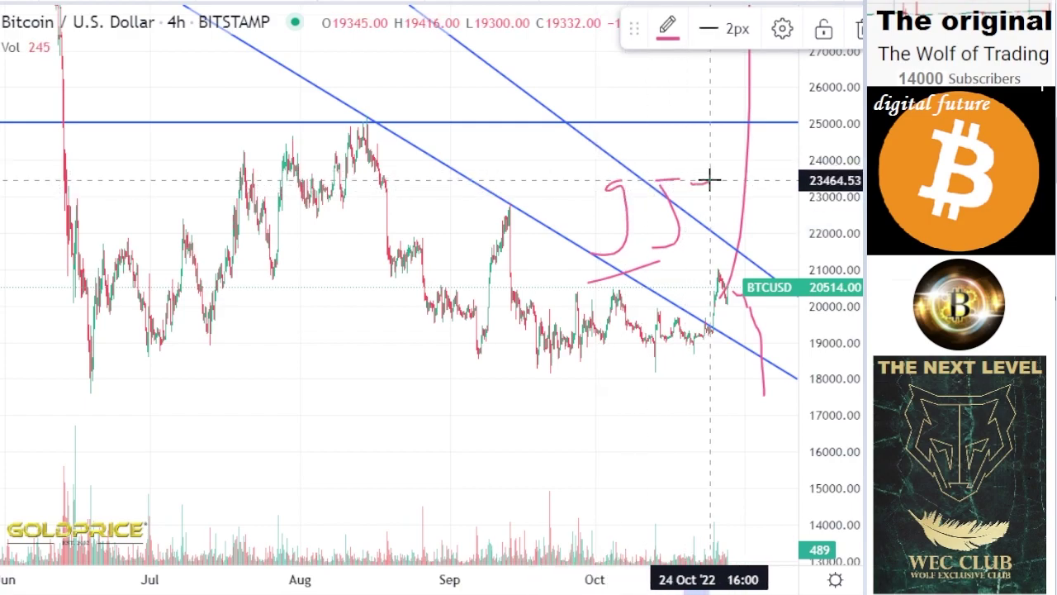
pyautogui.moveTo(691, 180)
pyautogui.mouseDown()
pyautogui.moveTo(704, 180)
pyautogui.moveTo(698, 259)
pyautogui.moveTo(739, 226)
pyautogui.moveTo(712, 229)
pyautogui.mouseUp()
pyautogui.moveTo(708, 160)
pyautogui.mouseDown()
pyautogui.moveTo(675, 186)
pyautogui.moveTo(703, 164)
pyautogui.moveTo(686, 187)
pyautogui.moveTo(700, 177)
pyautogui.mouseUp()
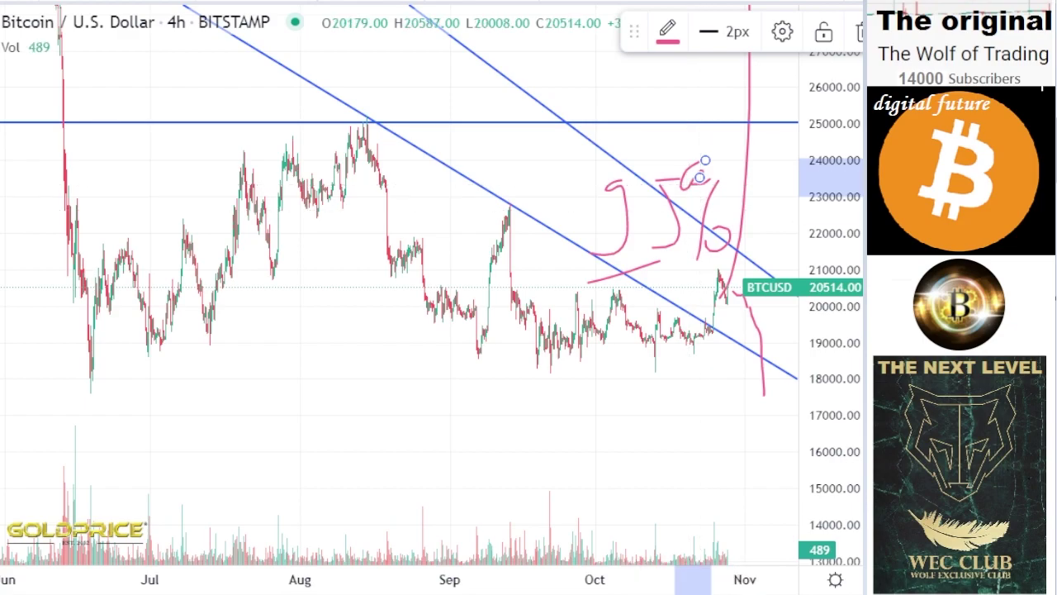
# Circle the late-October breakout candles above the lower descending trend line with a freehand stroke and colour it orange
pyautogui.moveTo(832, 234); pyautogui.dragTo(831, 347)
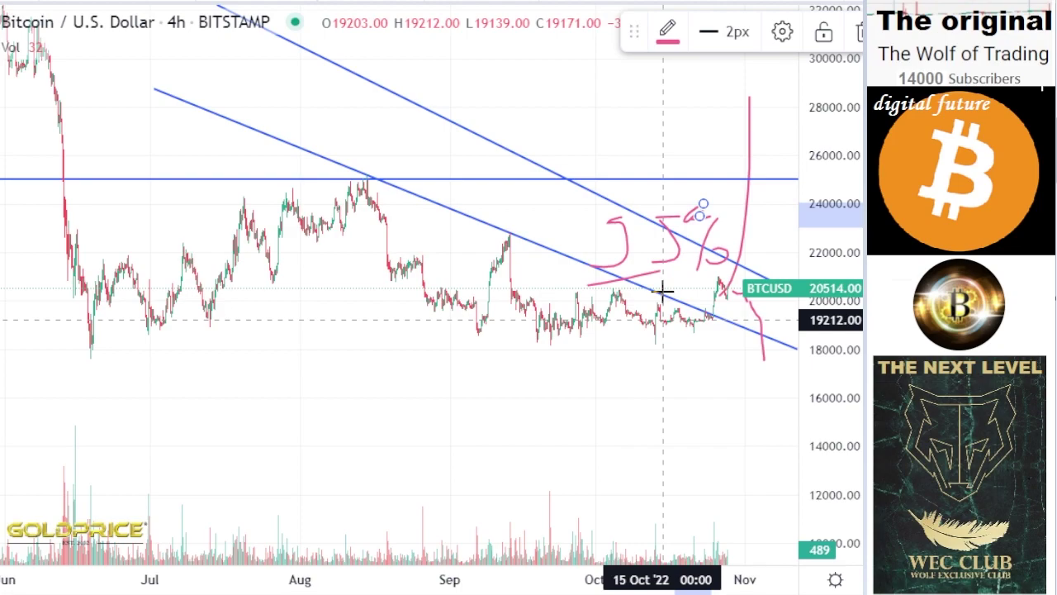
pyautogui.click(1, 32)
pyautogui.click(39, 32)
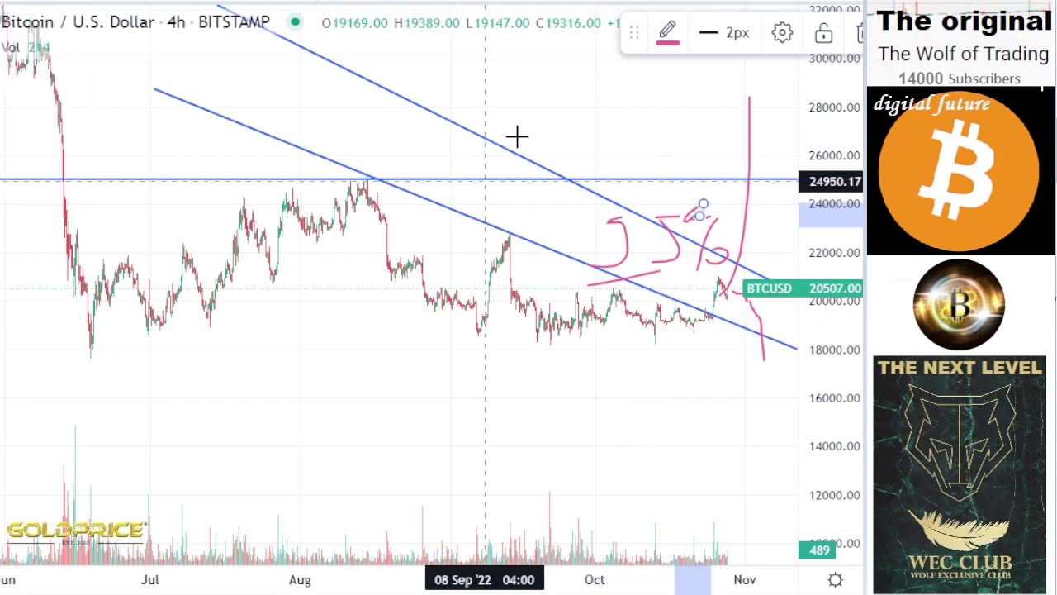
pyautogui.moveTo(530, 135)
pyautogui.mouseDown()
pyautogui.moveTo(487, 184)
pyautogui.moveTo(454, 200)
pyautogui.mouseUp()
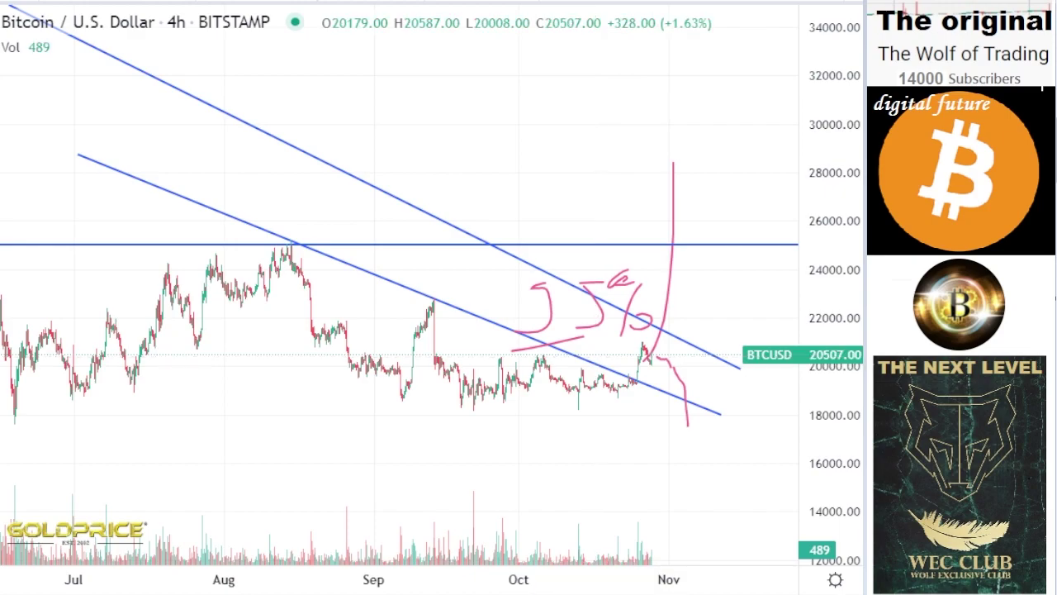
pyautogui.click(1, 146)
pyautogui.click(23, 147)
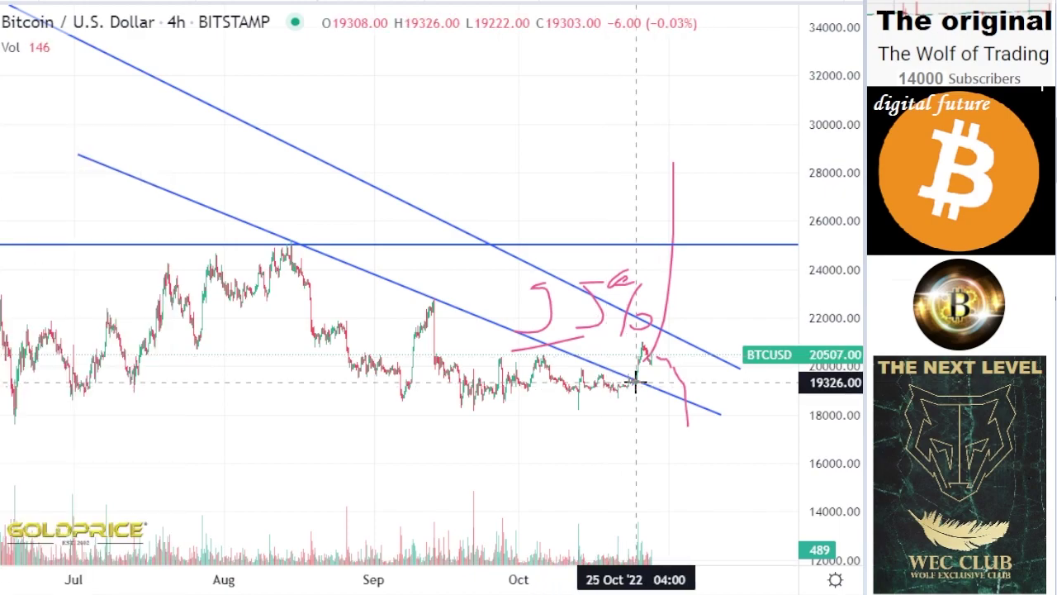
pyautogui.moveTo(637, 381); pyautogui.dragTo(641, 380)
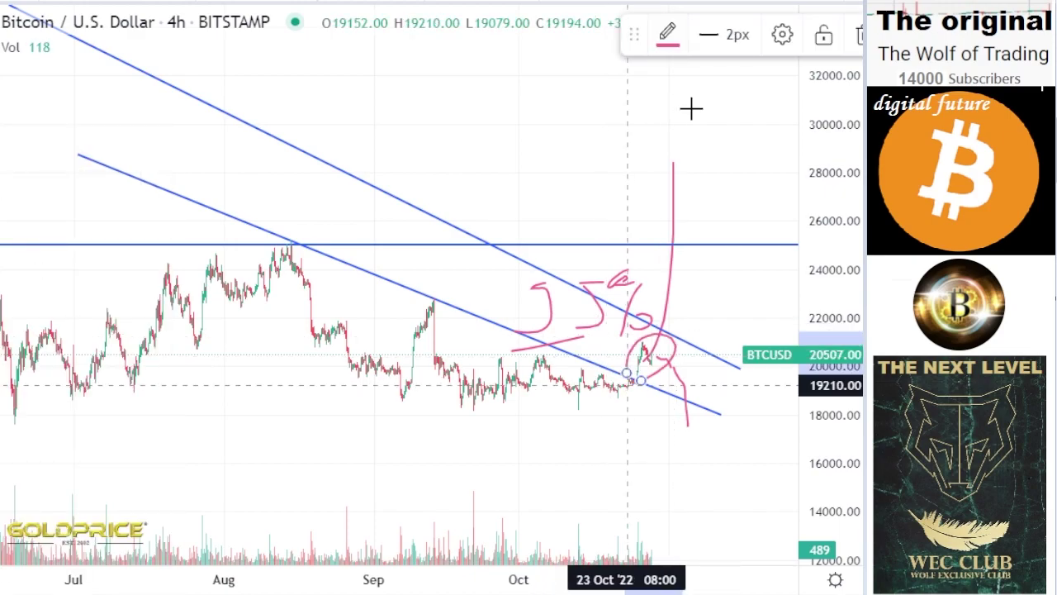
pyautogui.click(669, 35)
pyautogui.click(706, 237)
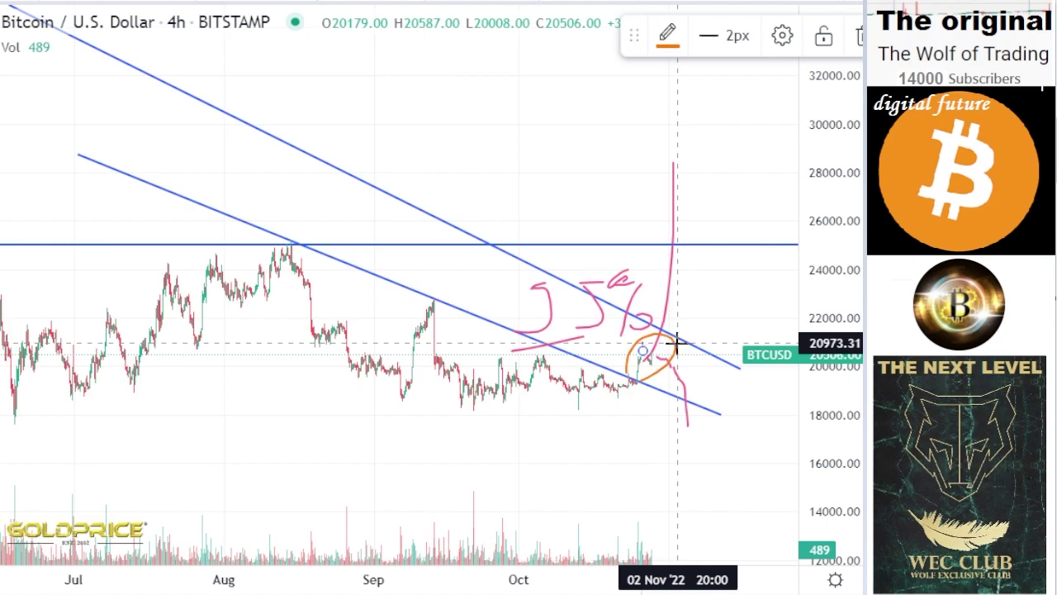
# Draw an orange horizontal stroke from the circle at about 20860 and handwrite "5%" in orange above it
pyautogui.moveTo(829, 285); pyautogui.dragTo(828, 372)
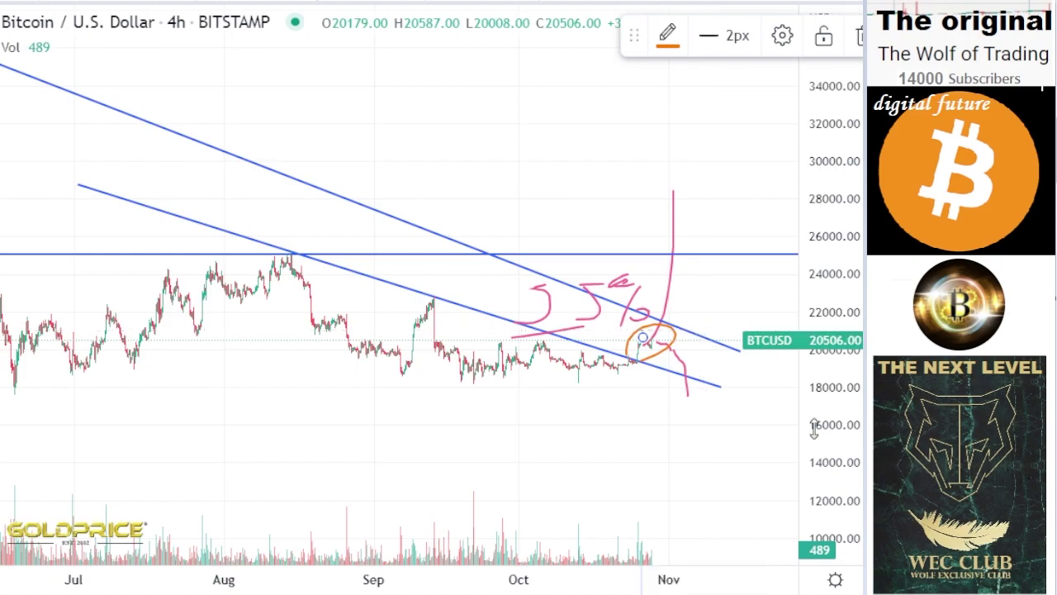
pyautogui.moveTo(828, 440); pyautogui.dragTo(836, 308)
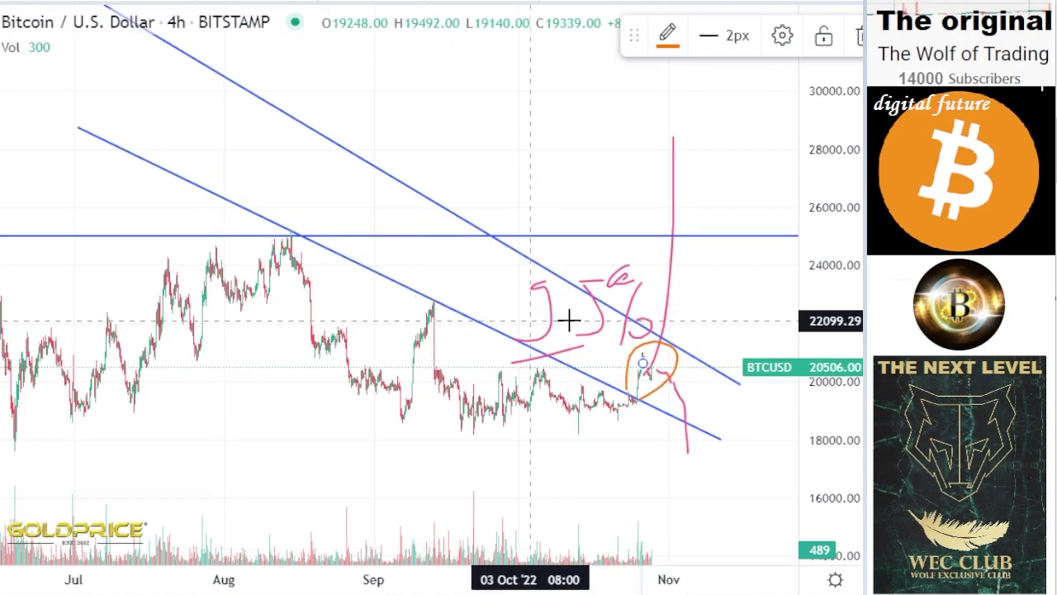
pyautogui.moveTo(675, 357); pyautogui.dragTo(728, 357)
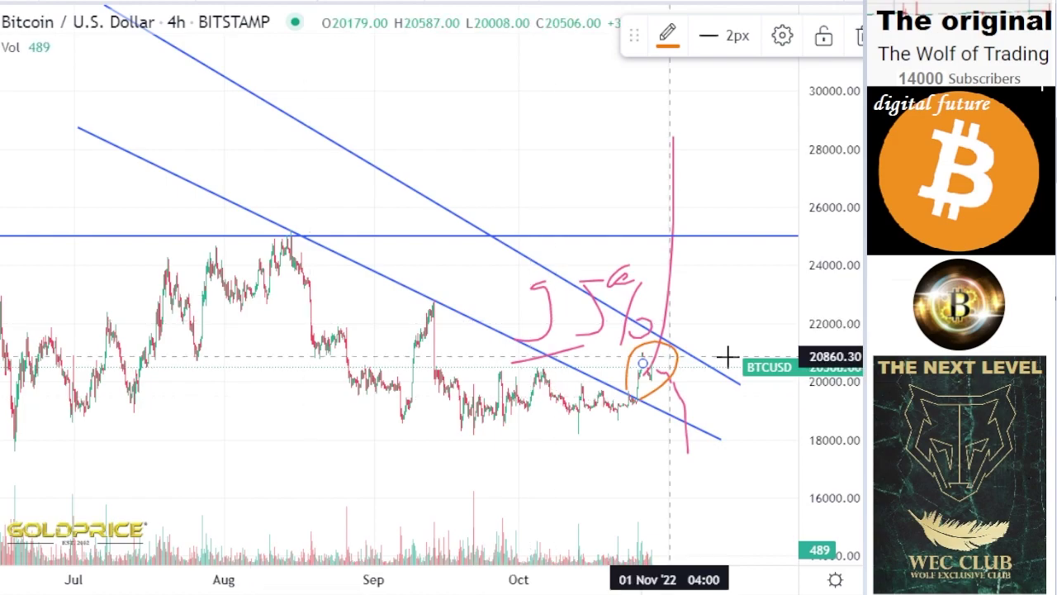
pyautogui.moveTo(737, 293)
pyautogui.mouseDown()
pyautogui.moveTo(716, 314)
pyautogui.moveTo(739, 319)
pyautogui.moveTo(715, 340)
pyautogui.moveTo(770, 296)
pyautogui.moveTo(761, 289)
pyautogui.mouseUp()
pyautogui.moveTo(750, 346); pyautogui.dragTo(774, 338)
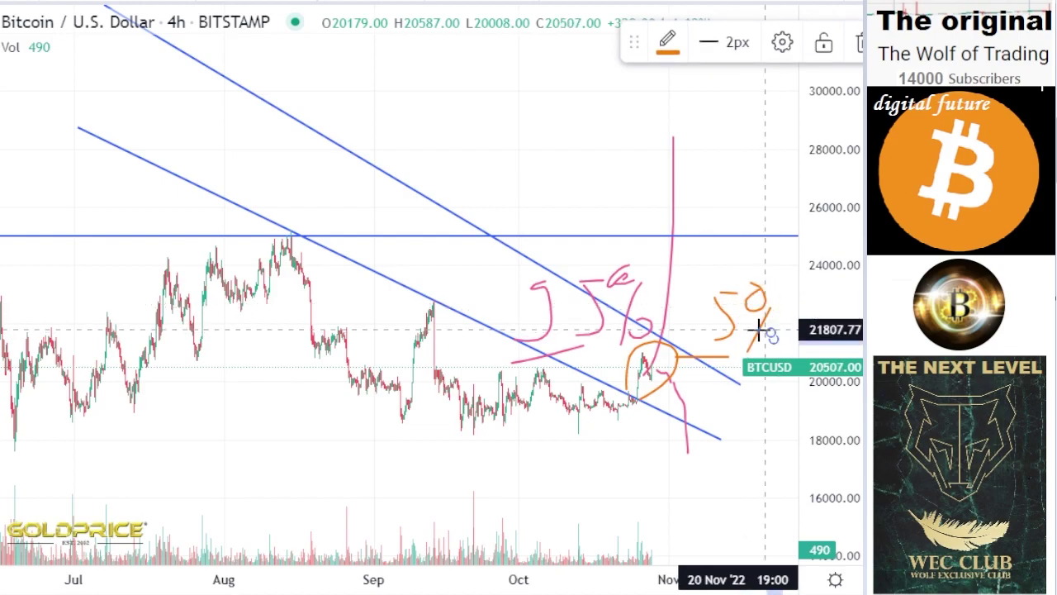
pyautogui.moveTo(698, 326); pyautogui.dragTo(714, 340)
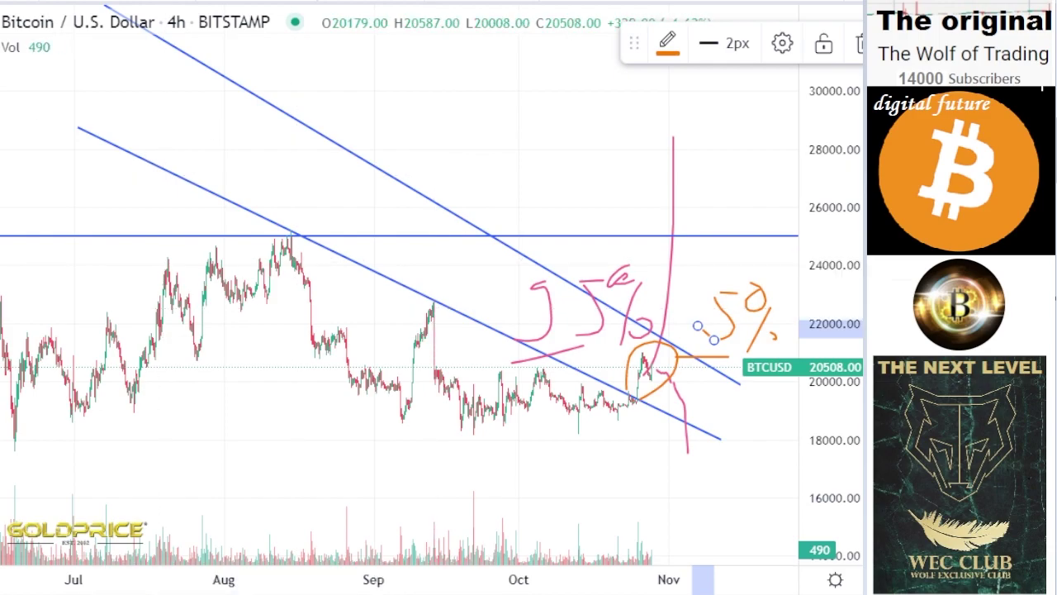
# Draw a nearly horizontal support trend line under the lows from about 18652 on 7 May 2022 to about 18709 on 15 November 2022
pyautogui.click(0, 32)
pyautogui.click(33, 32)
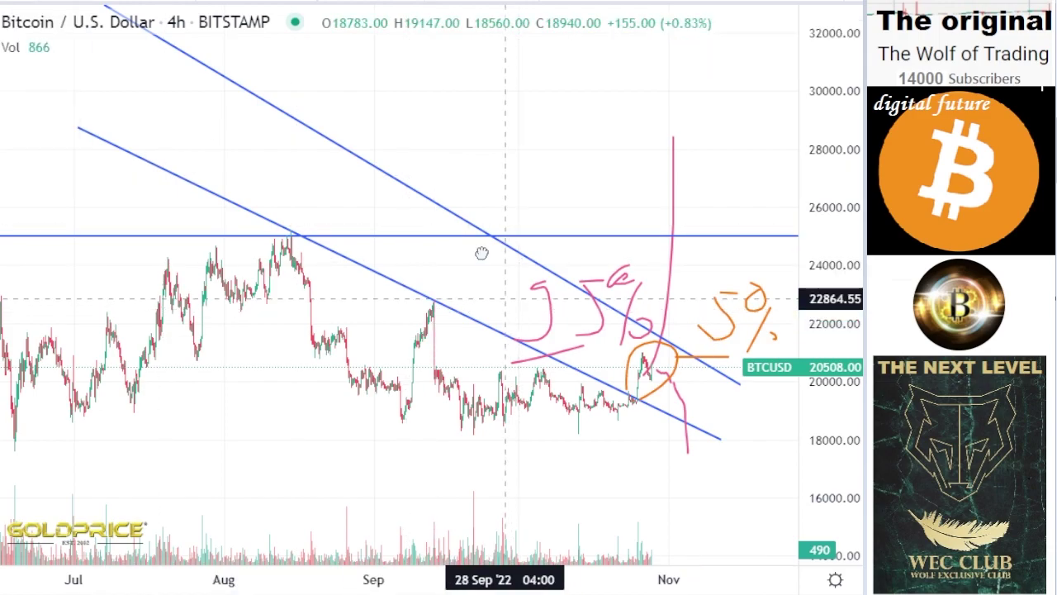
pyautogui.moveTo(482, 251)
pyautogui.mouseDown()
pyautogui.moveTo(430, 158)
pyautogui.moveTo(401, 191)
pyautogui.mouseUp()
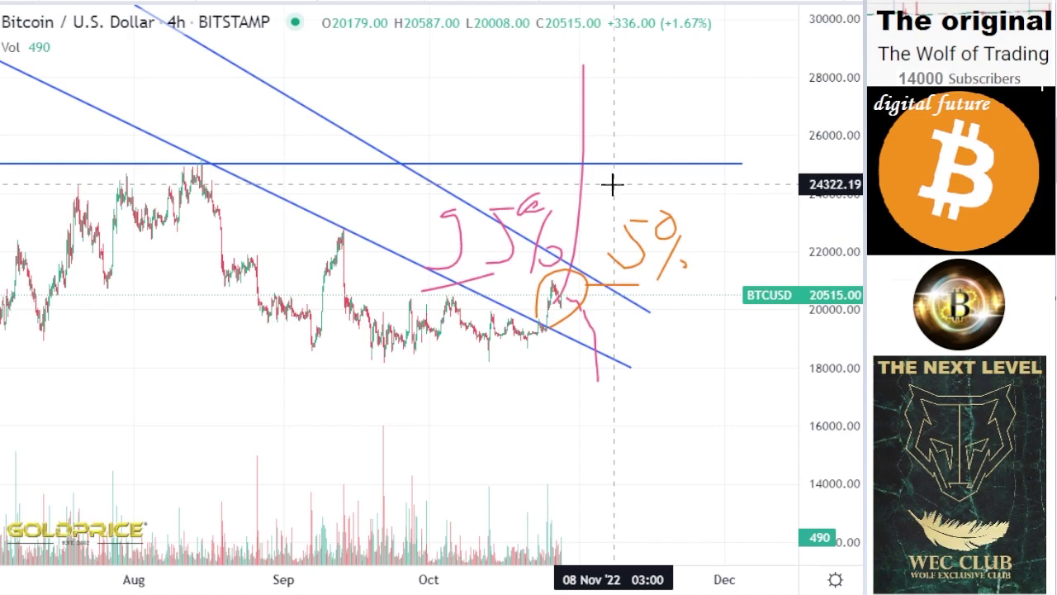
pyautogui.scroll(-3, 612, 186)
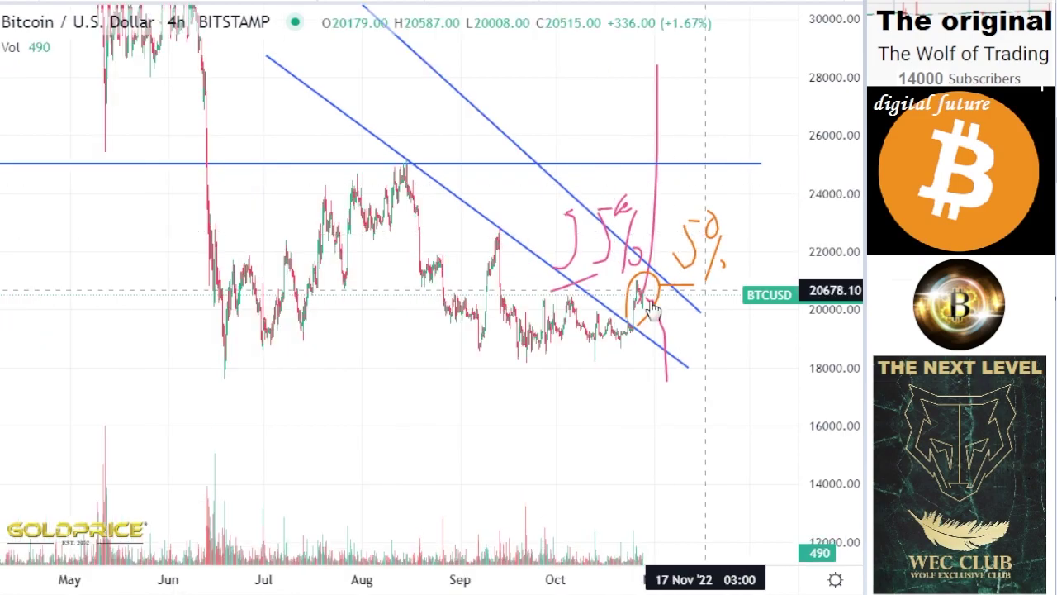
pyautogui.moveTo(820, 282); pyautogui.dragTo(795, 407)
pyautogui.click(1, 147)
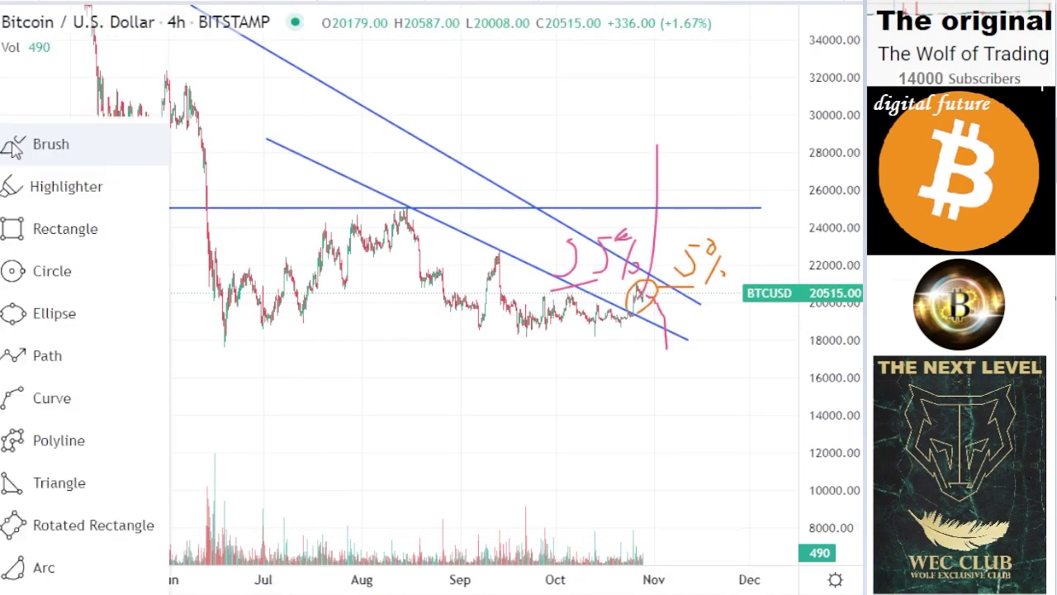
pyautogui.click(14, 150)
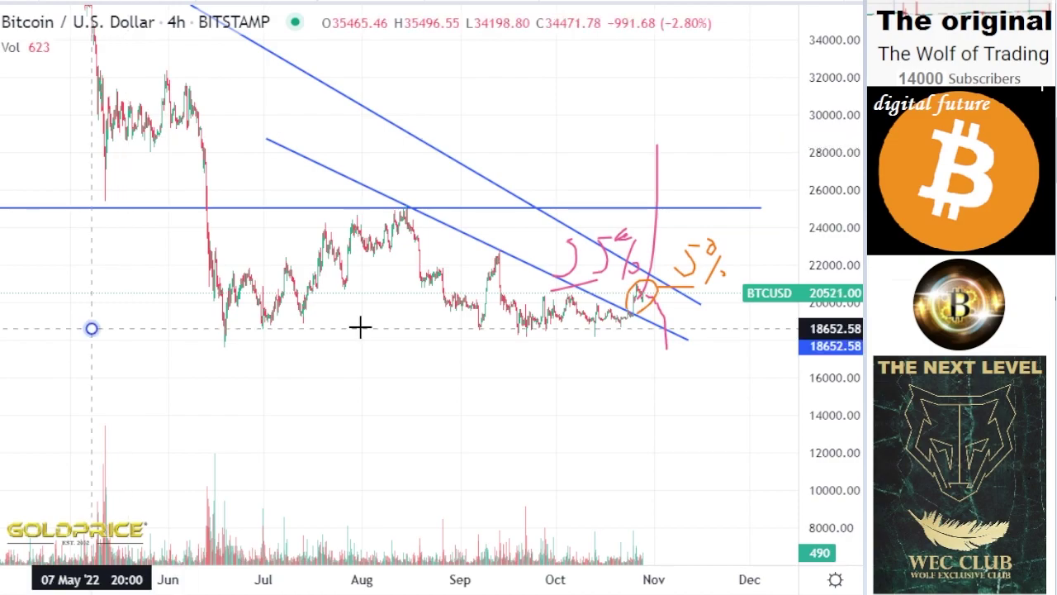
pyautogui.click(701, 327)
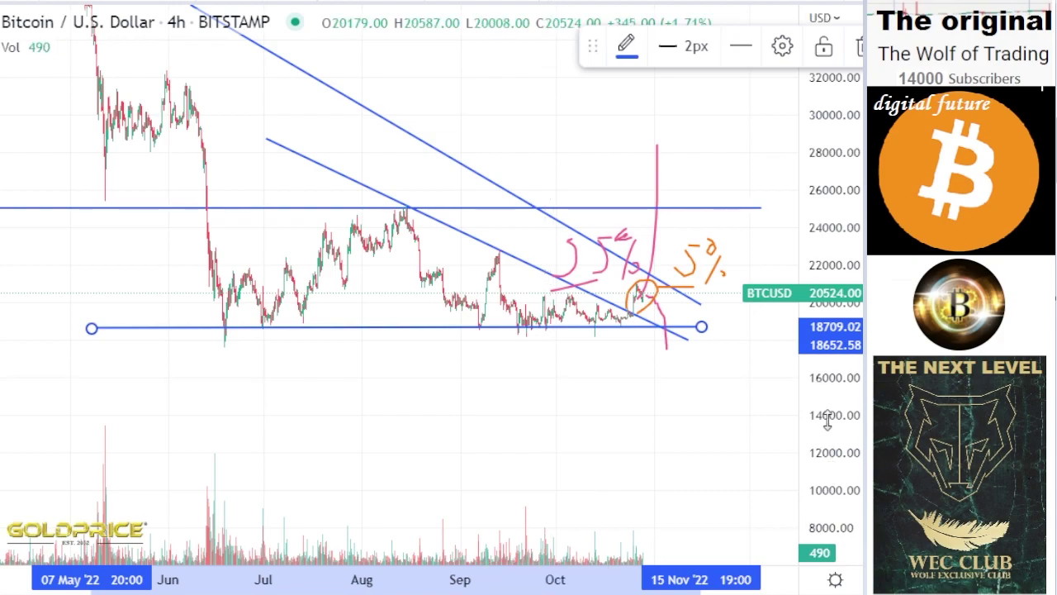
pyautogui.moveTo(828, 420); pyautogui.dragTo(713, 306)
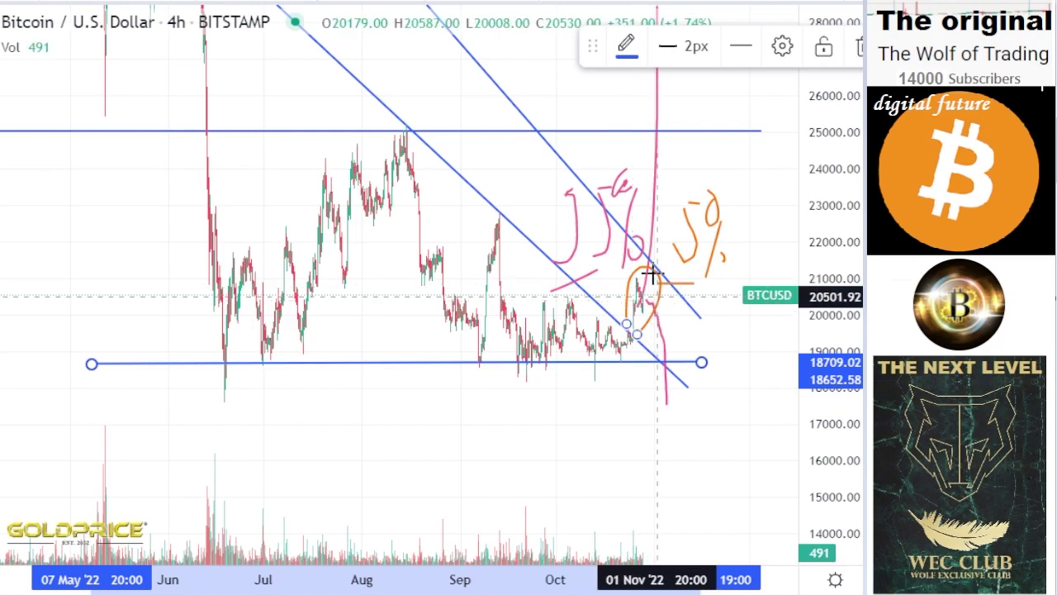
pyautogui.click(41, 293)
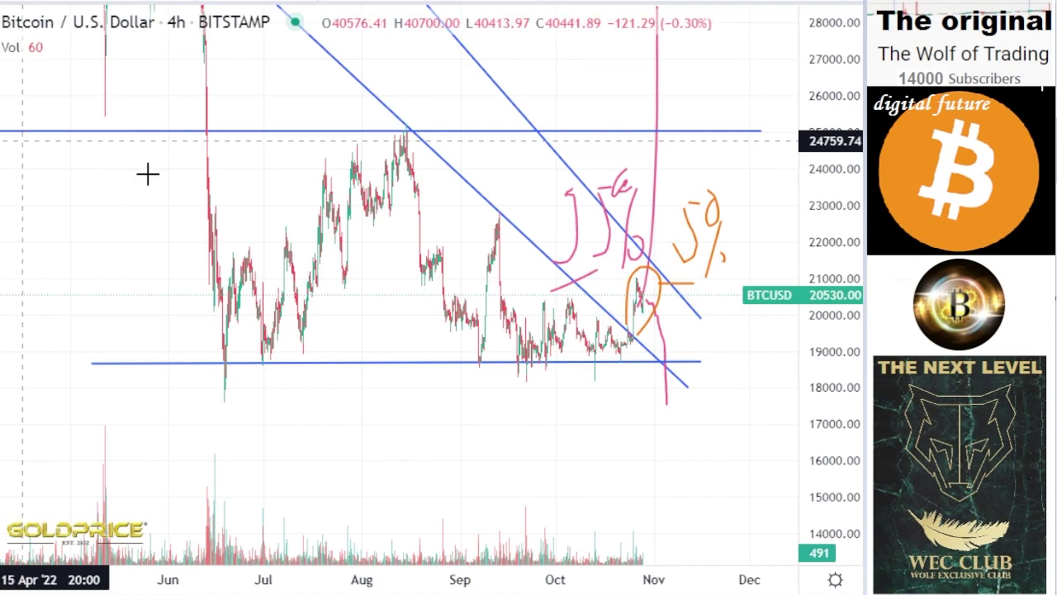